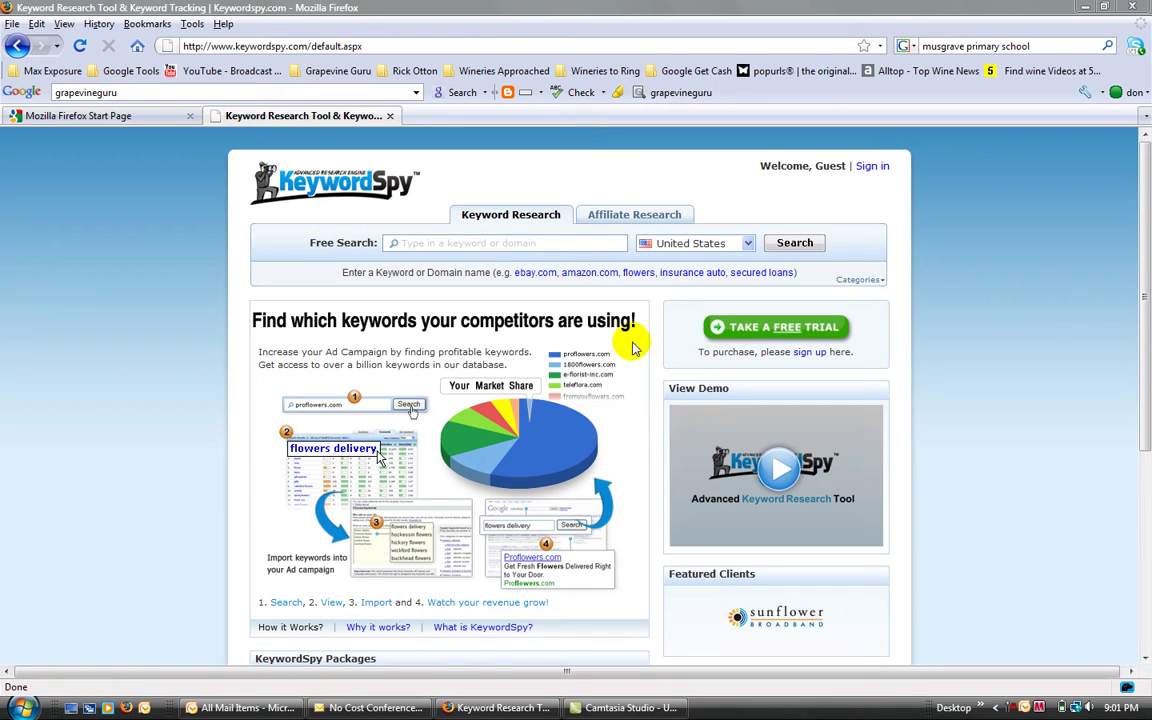
{"action": "left_click", "coordinate": [510, 241]}
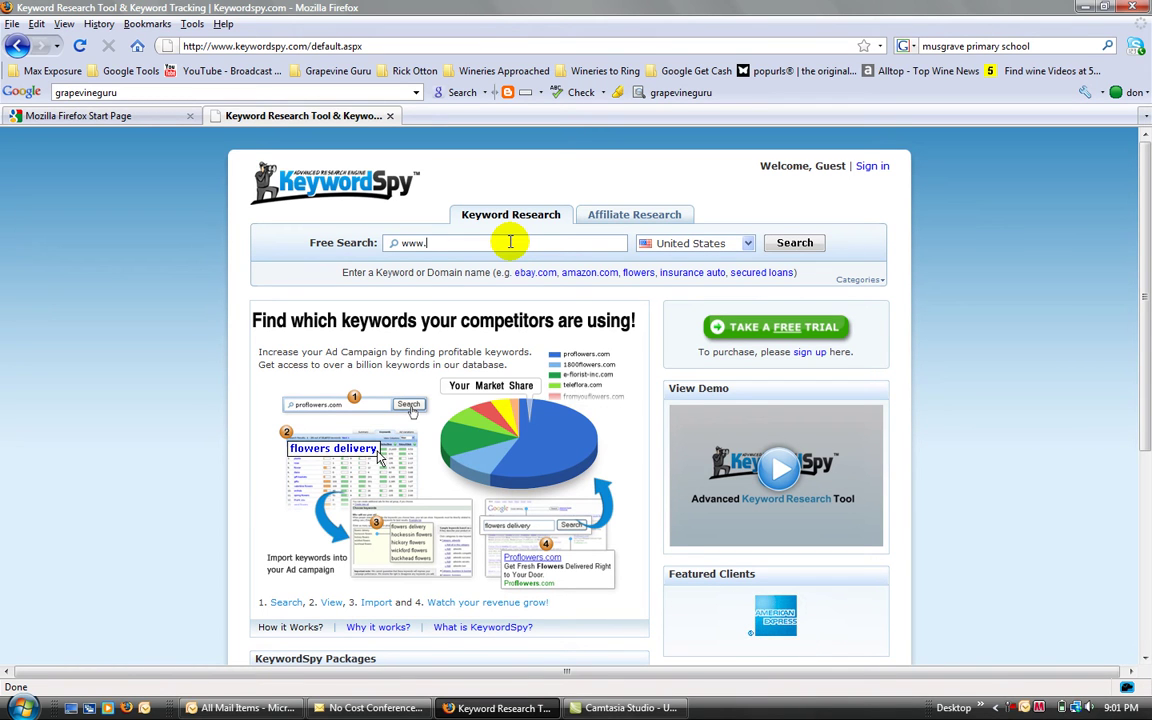
{"action": "type", "text": "www.walmart.com"}
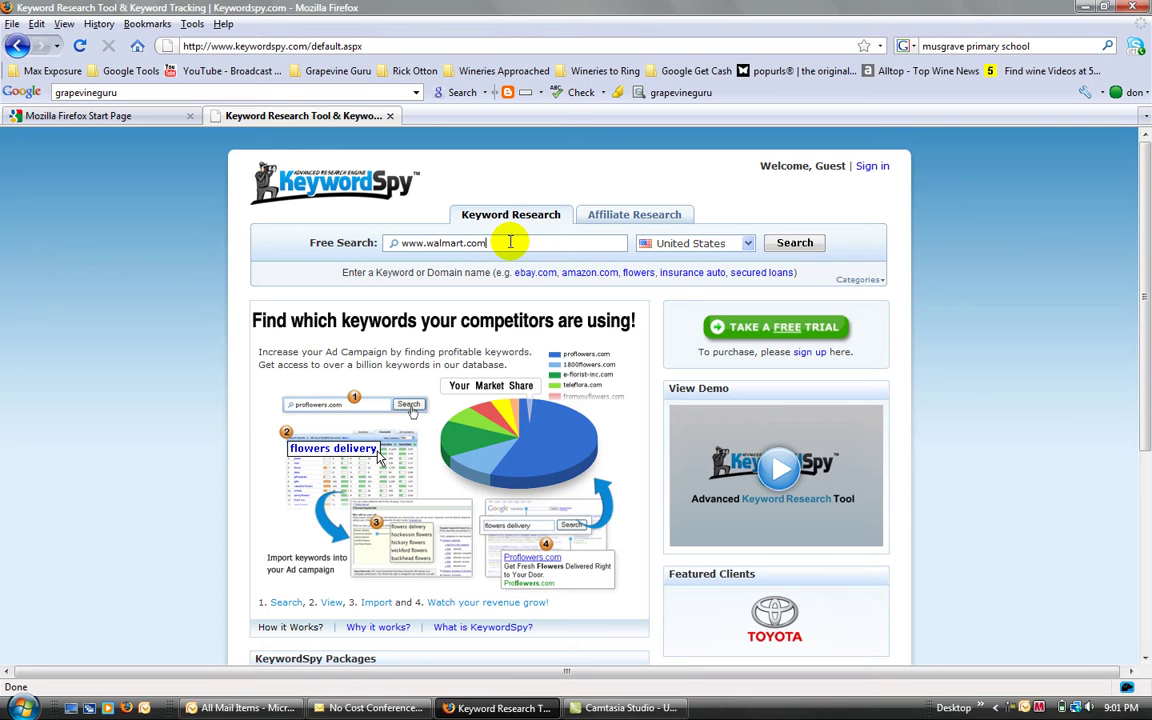
{"action": "key", "text": "Return"}
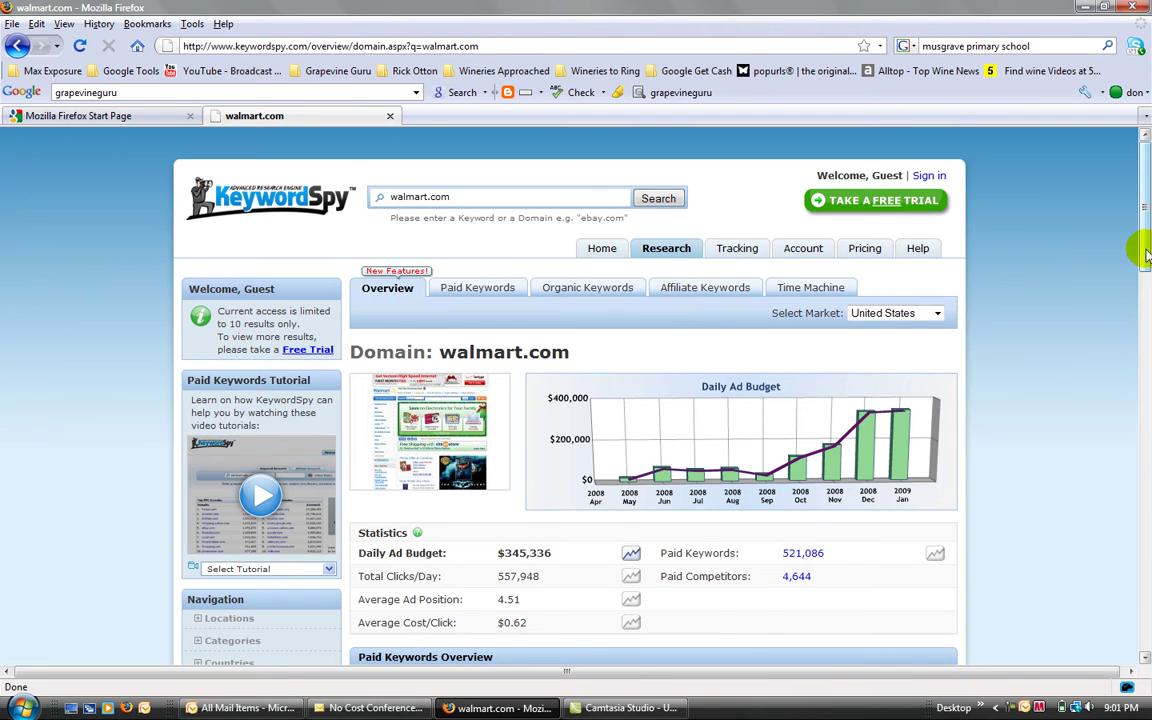
Review walmart.com's overview statistics, then move to its Paid Keywords report
{"action": "left_click_drag", "start_coordinate": [1143, 250], "coordinate": [1140, 295]}
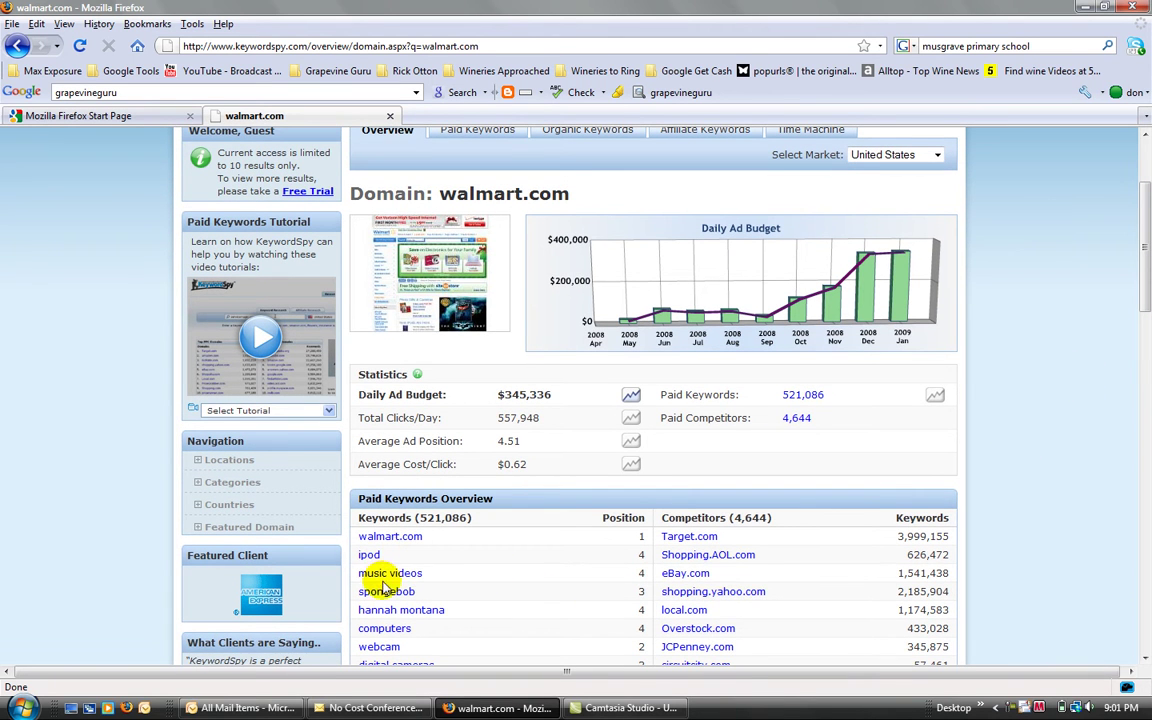
{"action": "scroll", "coordinate": [484, 607], "scroll_direction": "down", "scroll_amount": 3}
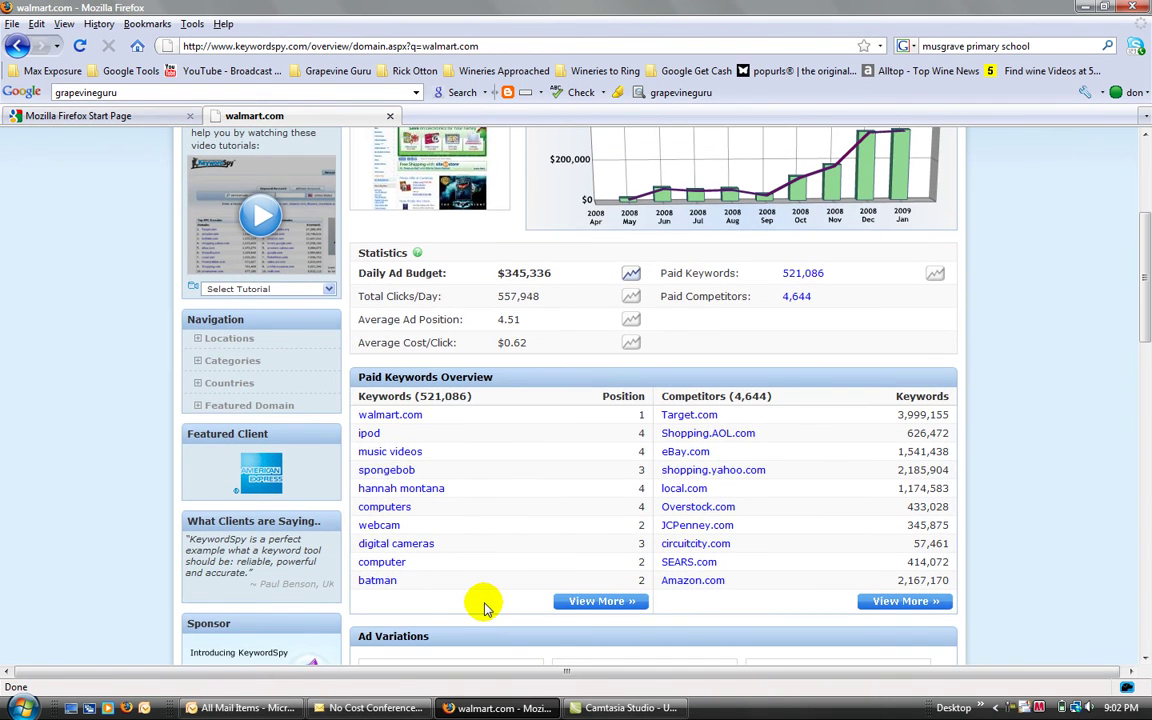
{"action": "scroll", "coordinate": [484, 607], "scroll_direction": "up", "scroll_amount": 5}
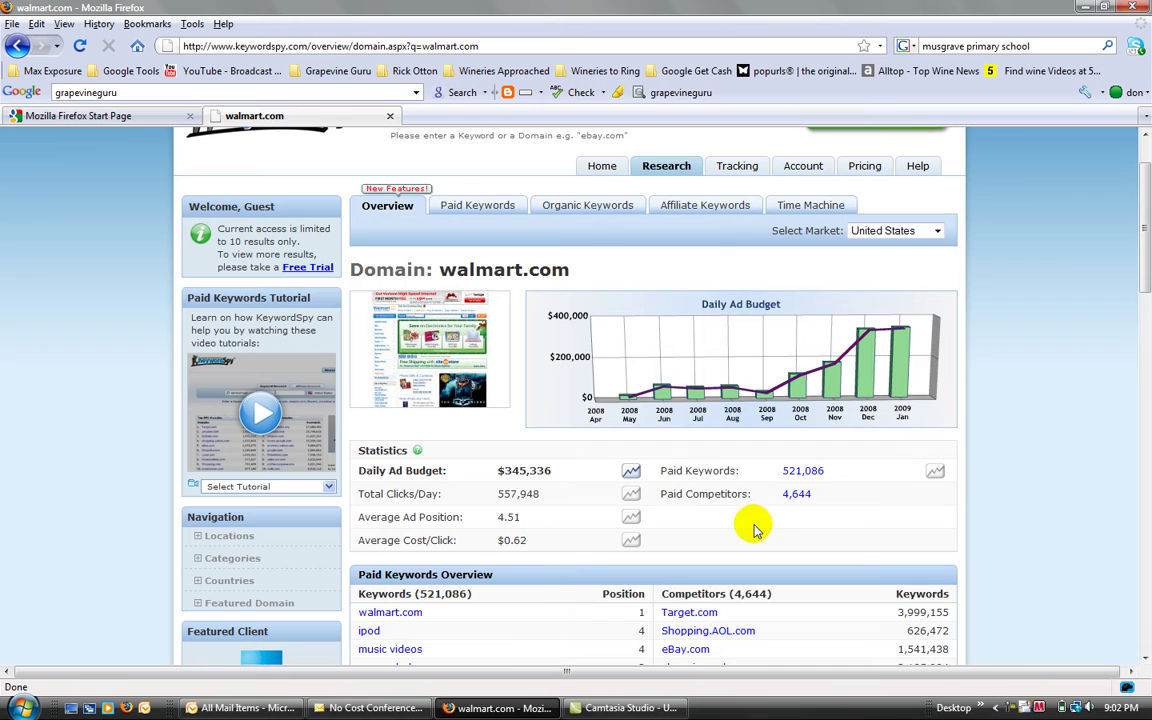
{"action": "left_click", "coordinate": [478, 205]}
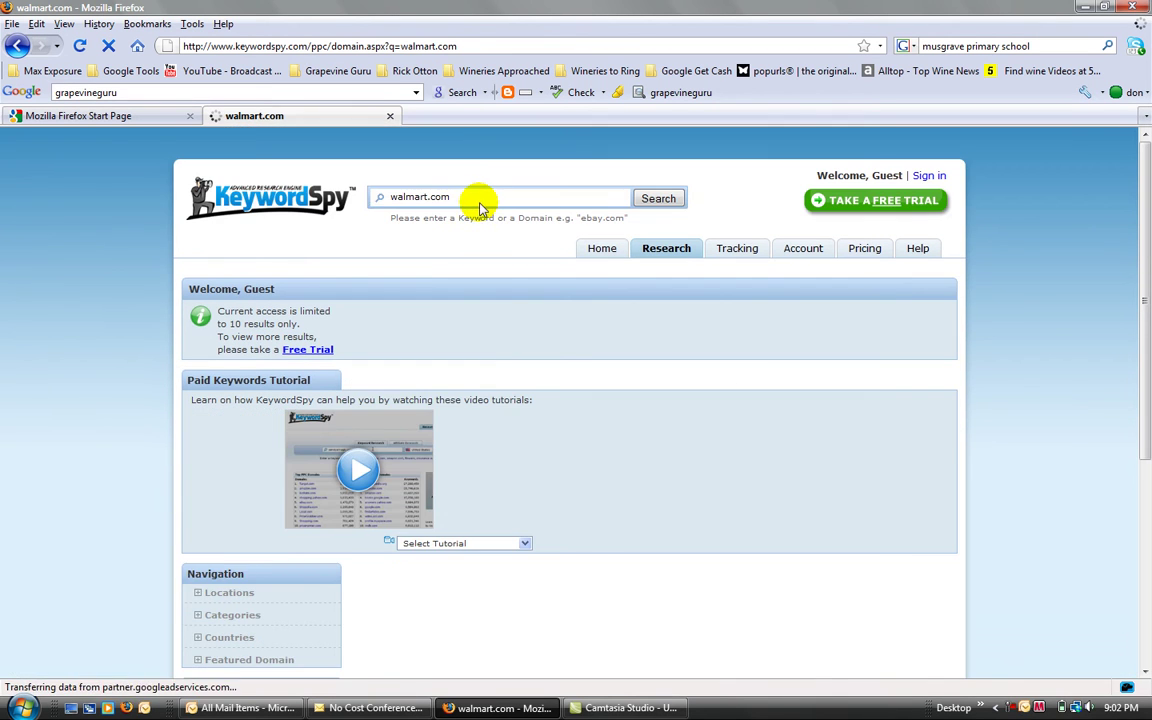
Browse walmart.com's paid ad variations and landing URLs, then bring up its Organic Keywords report
{"action": "scroll", "coordinate": [570, 440], "scroll_direction": "down", "scroll_amount": 2}
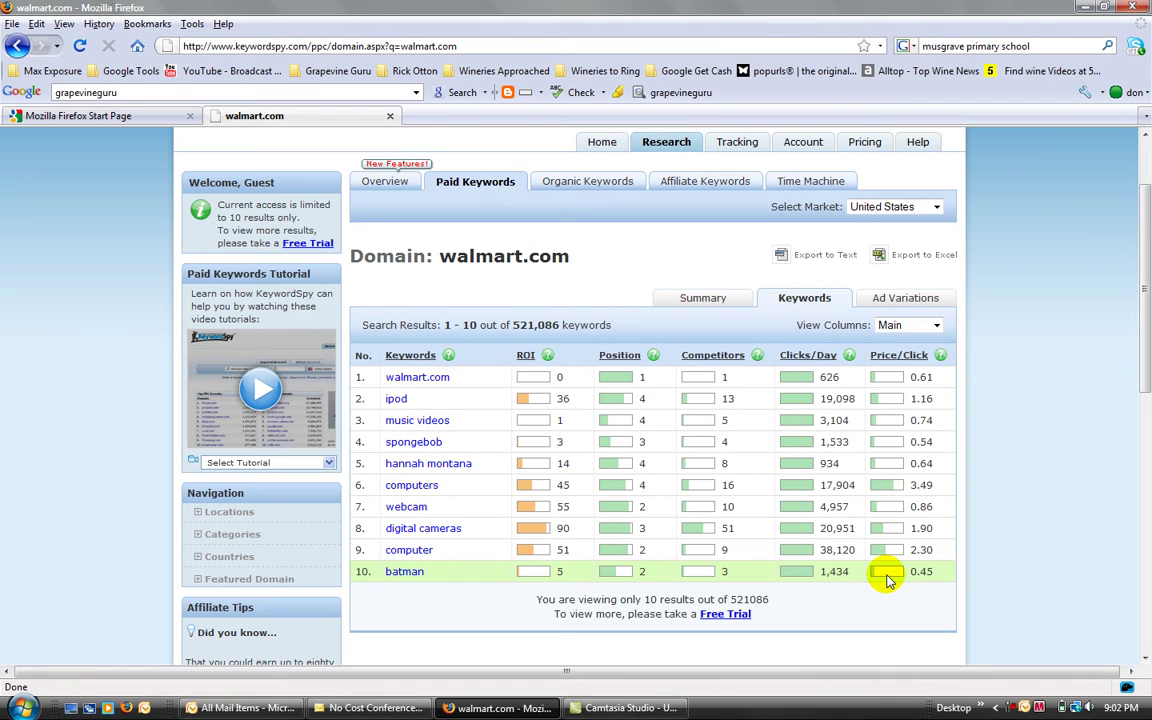
{"action": "left_click", "coordinate": [903, 302]}
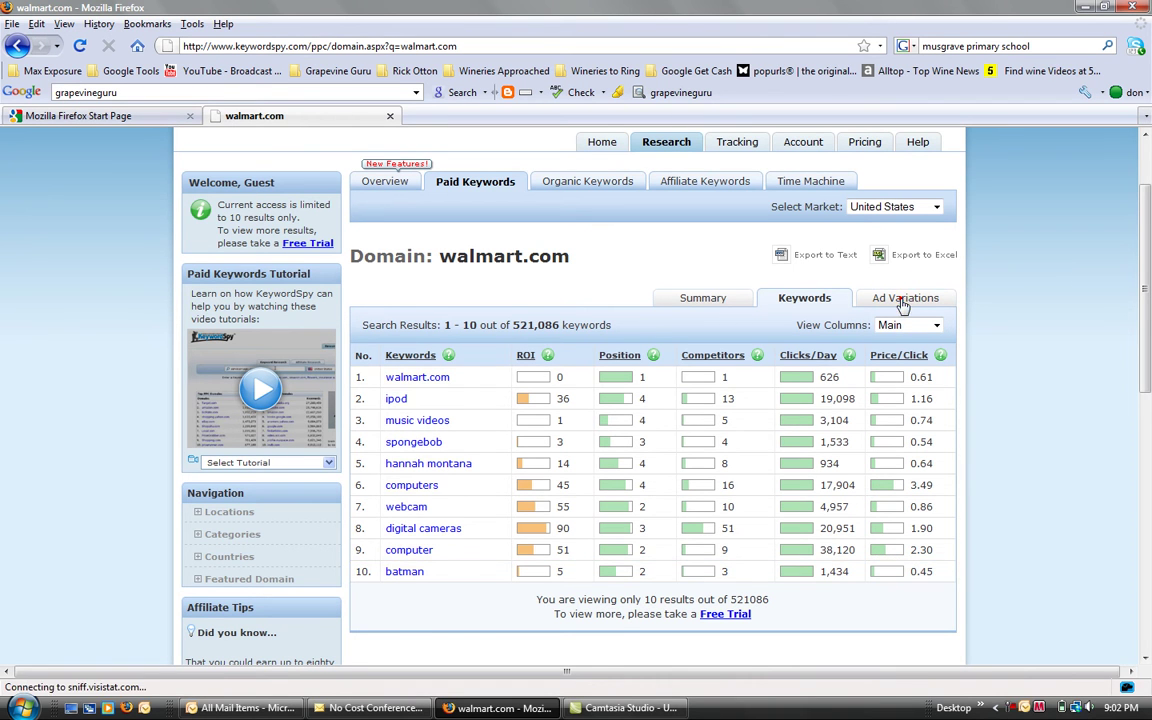
{"action": "left_click", "coordinate": [902, 301]}
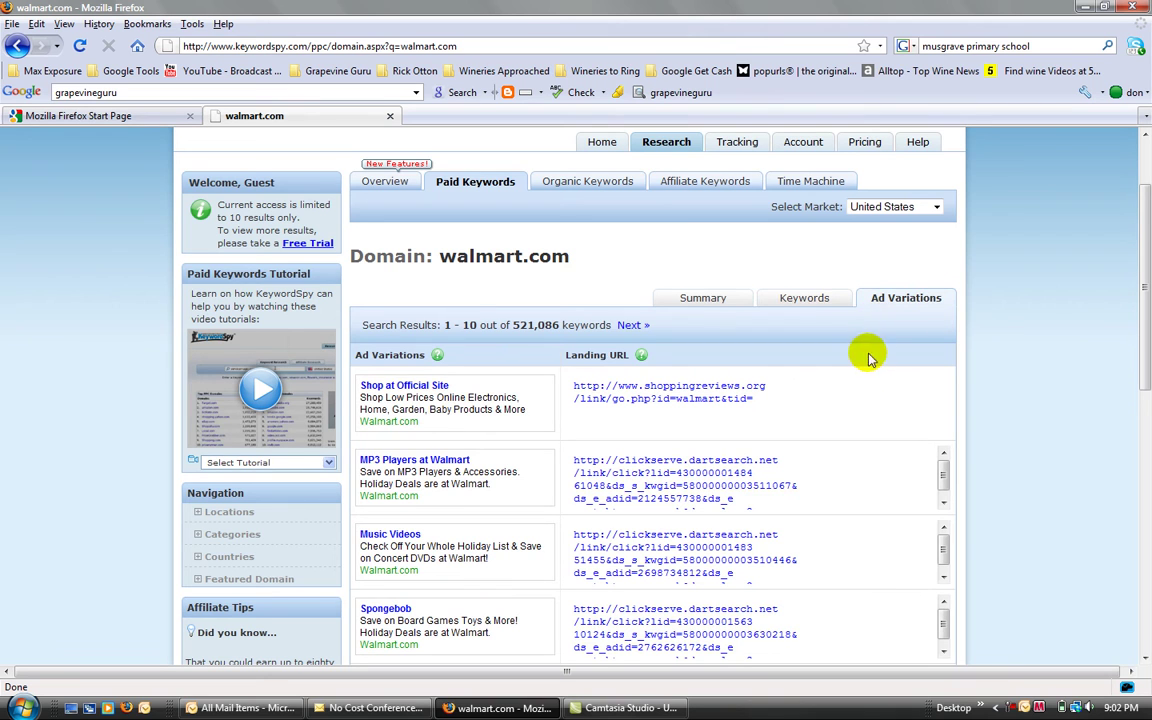
{"action": "scroll", "coordinate": [855, 400], "scroll_direction": "down", "scroll_amount": 4}
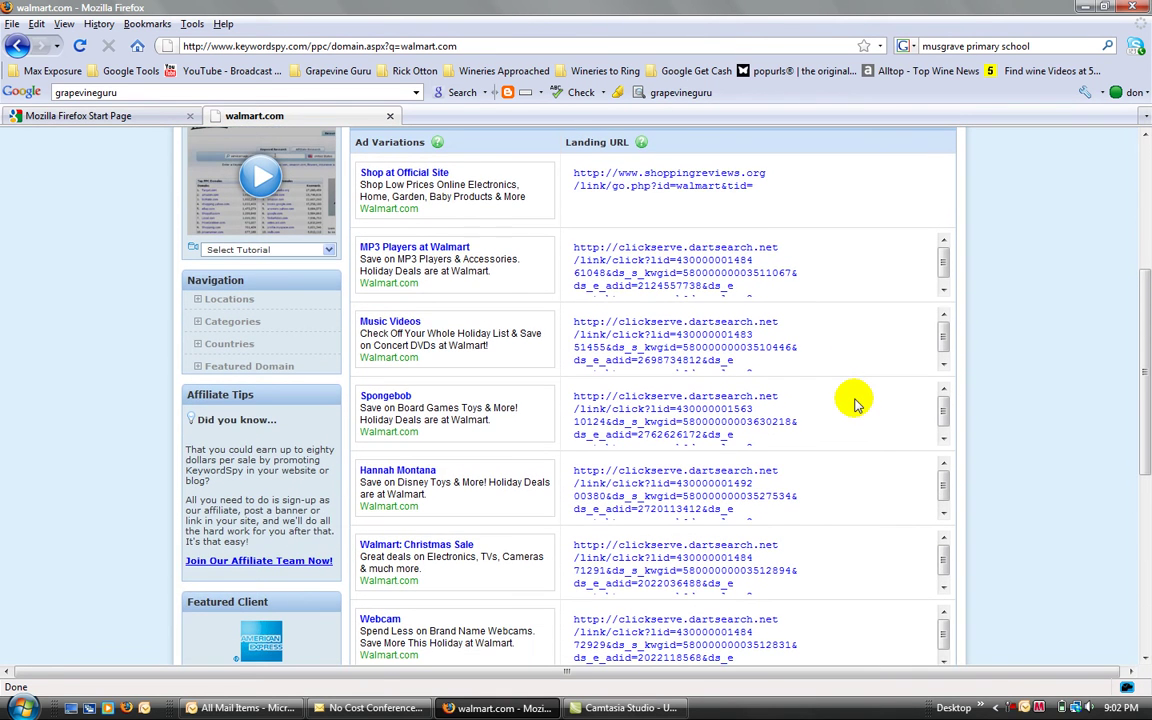
{"action": "scroll", "coordinate": [855, 400], "scroll_direction": "down", "scroll_amount": 1}
{"action": "scroll", "coordinate": [550, 432], "scroll_direction": "down", "scroll_amount": 1}
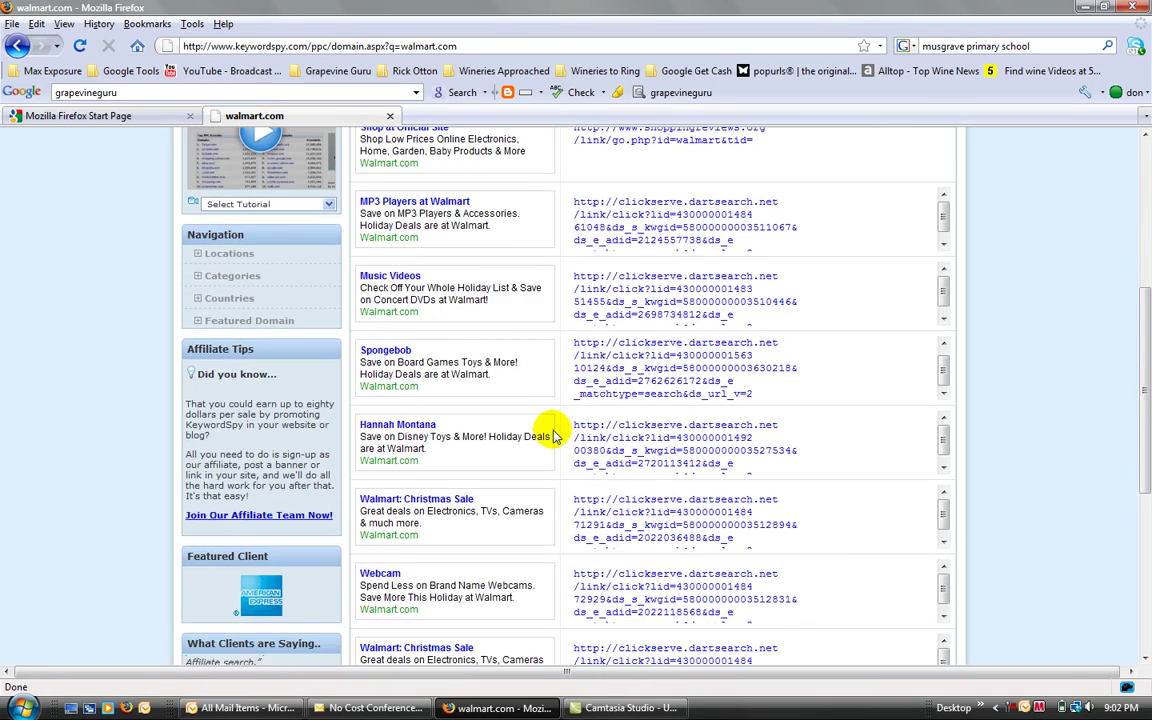
{"action": "scroll", "coordinate": [555, 430], "scroll_direction": "down", "scroll_amount": 5}
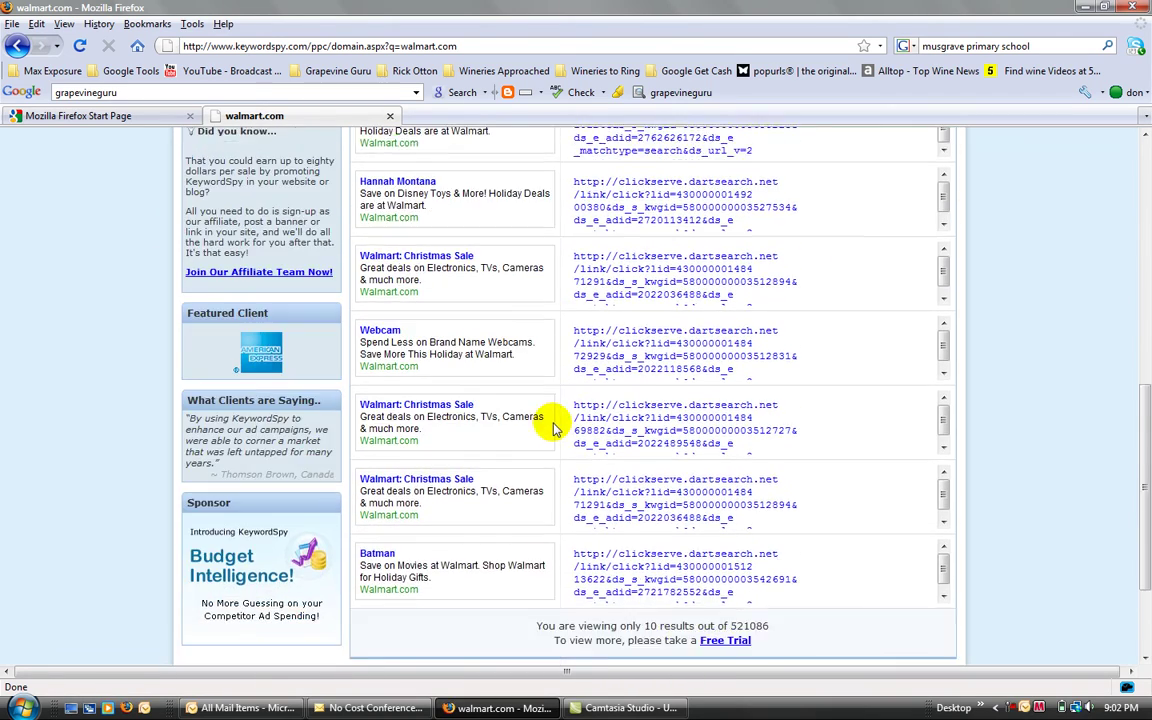
{"action": "scroll", "coordinate": [553, 428], "scroll_direction": "down", "scroll_amount": 3}
{"action": "scroll", "coordinate": [553, 428], "scroll_direction": "up", "scroll_amount": 14}
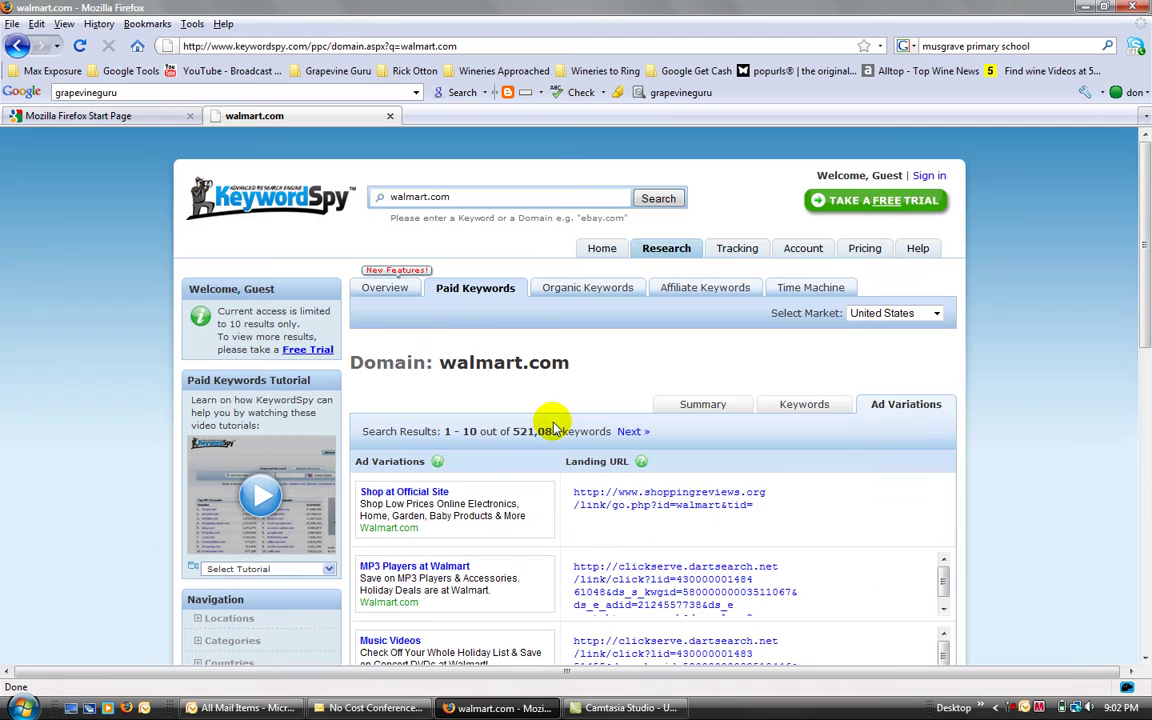
{"action": "left_click", "coordinate": [600, 290]}
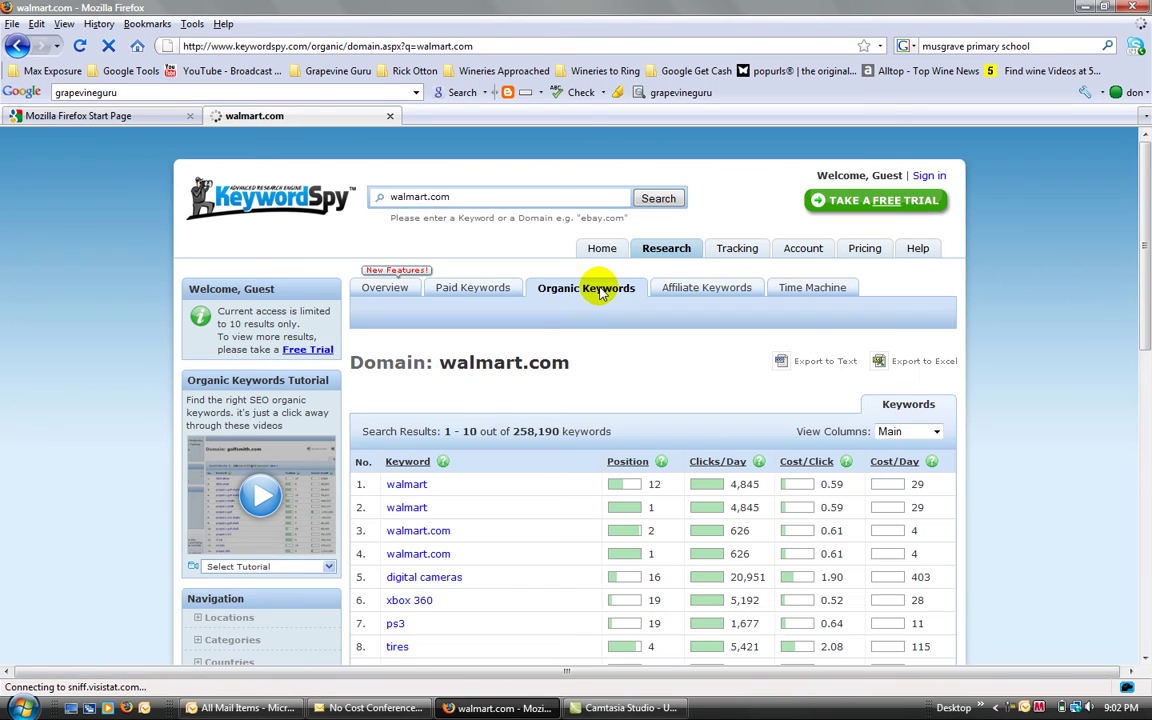
Scan walmart.com's top ten organic keywords, then go to its Affiliate Keywords research
{"action": "scroll", "coordinate": [527, 489], "scroll_direction": "down", "scroll_amount": 2}
{"action": "scroll", "coordinate": [527, 489], "scroll_direction": "down", "scroll_amount": 2}
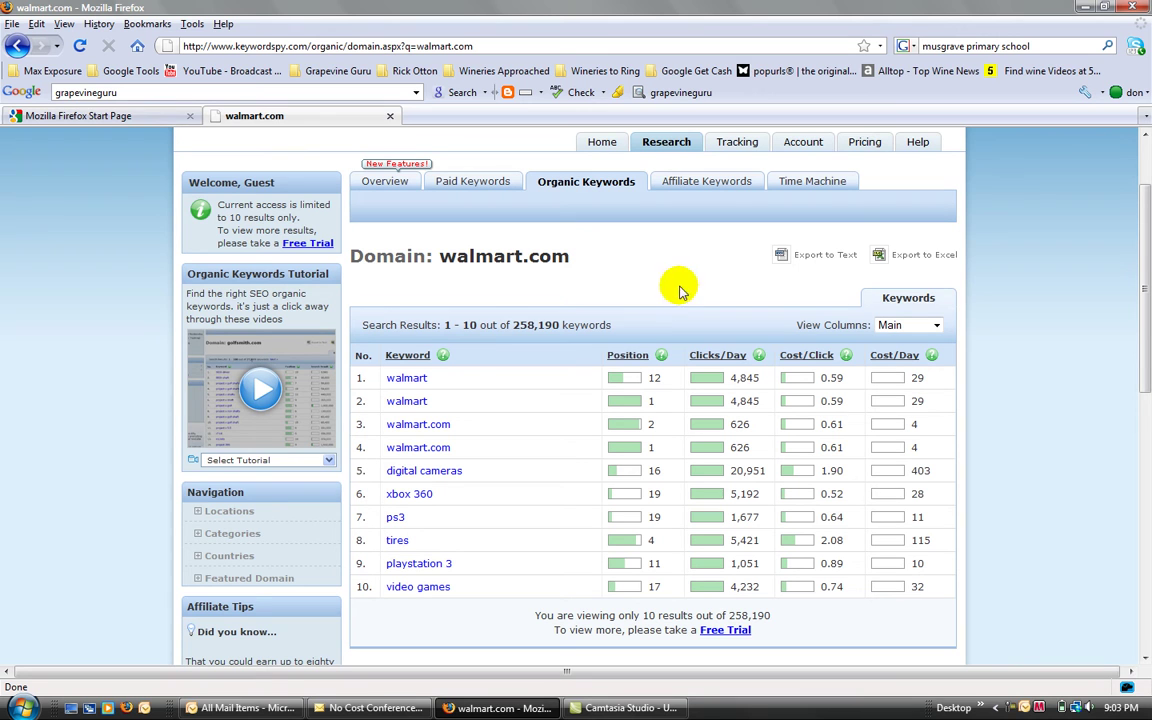
{"action": "left_click", "coordinate": [714, 187]}
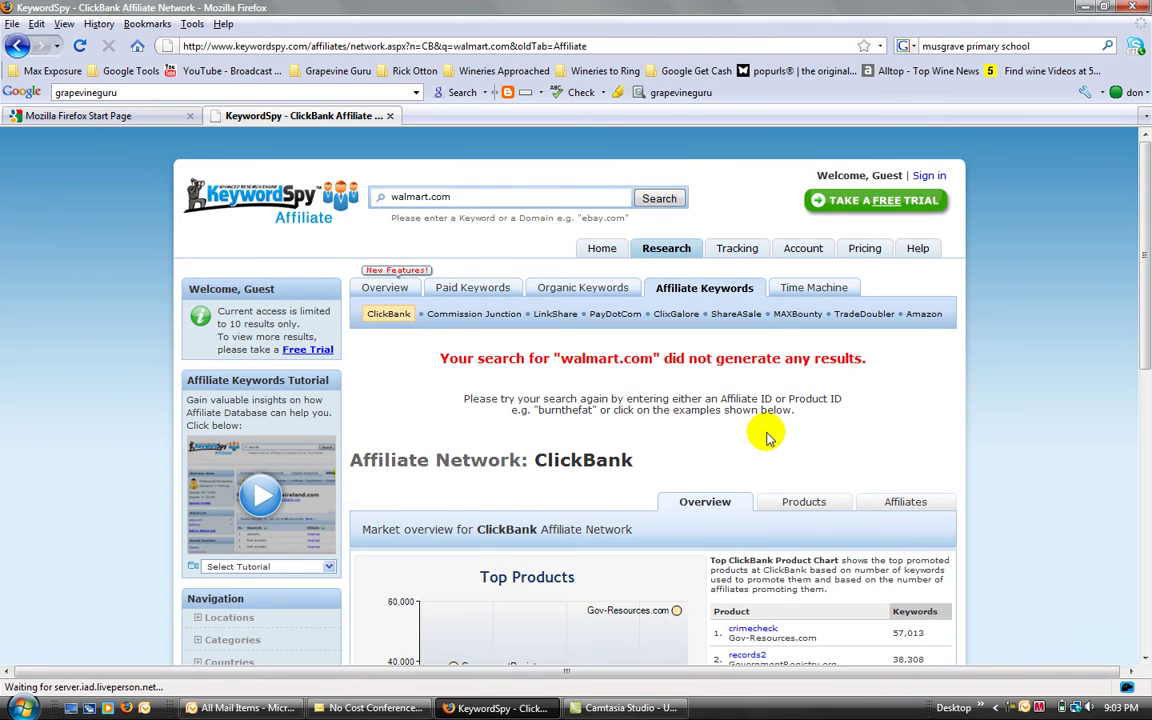
Look over the ClickBank Top Products chart and list, led by crimecheck at 57,013 keywords
{"action": "scroll", "coordinate": [764, 437], "scroll_direction": "down", "scroll_amount": 3}
{"action": "scroll", "coordinate": [766, 435], "scroll_direction": "down", "scroll_amount": 1}
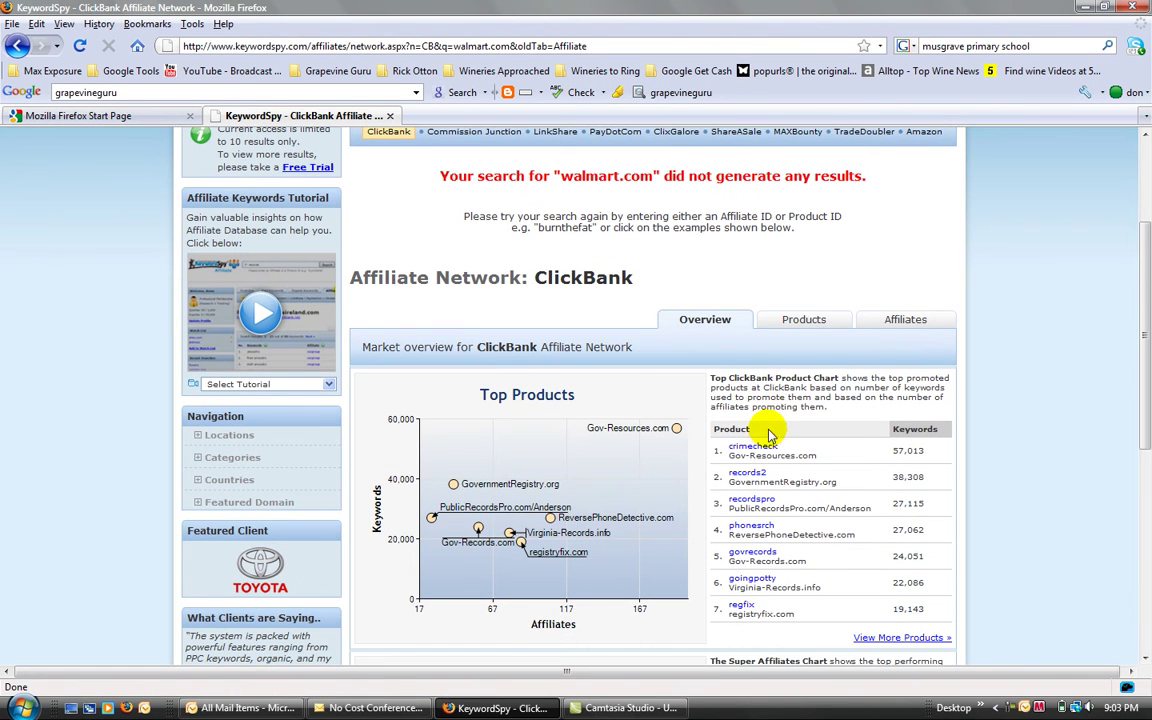
{"action": "scroll", "coordinate": [595, 322], "scroll_direction": "up", "scroll_amount": 4}
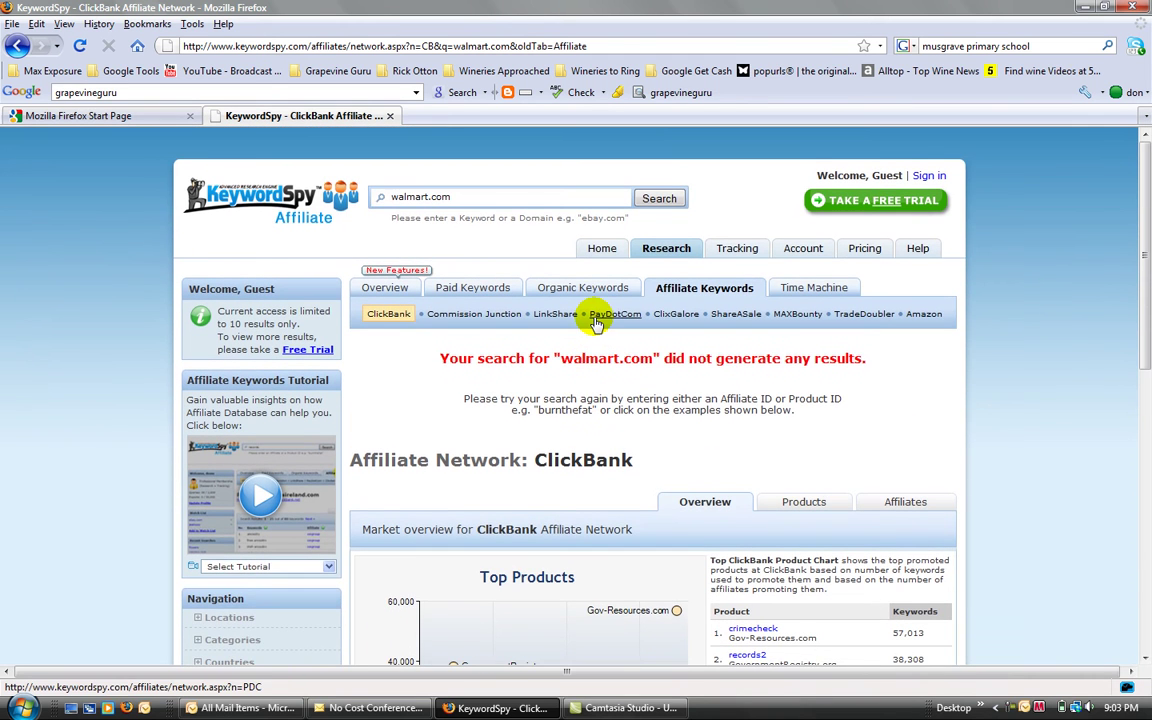
{"action": "scroll", "coordinate": [595, 322], "scroll_direction": "down", "scroll_amount": 1}
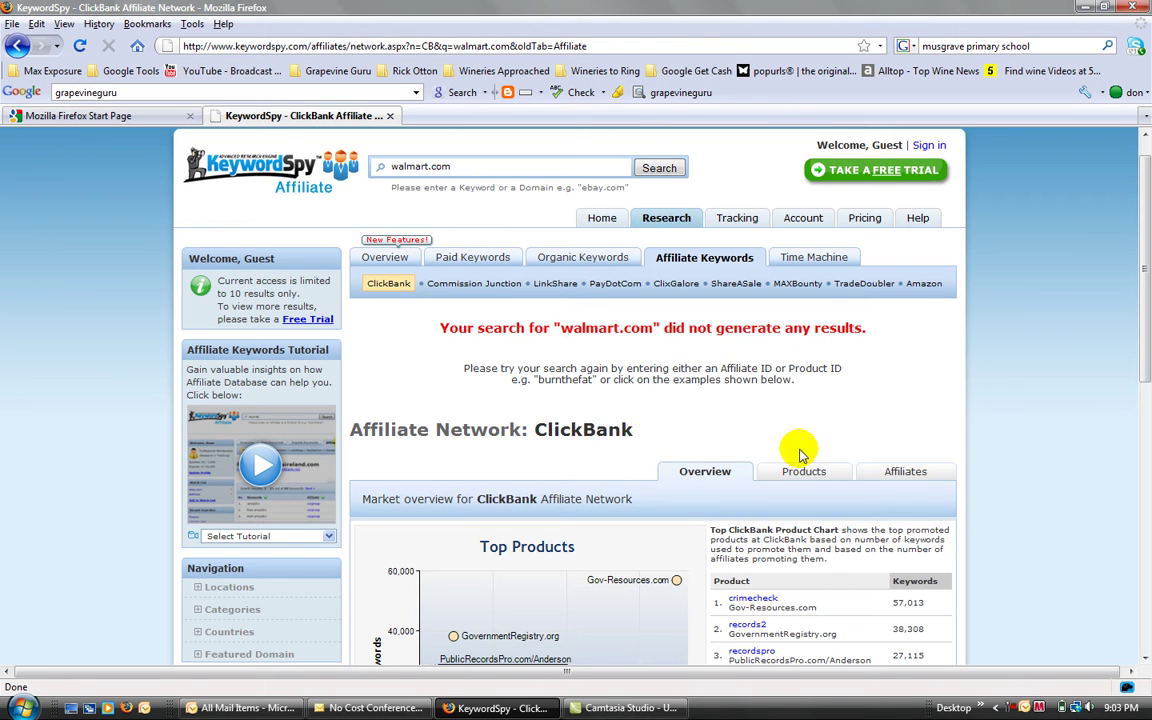
{"action": "scroll", "coordinate": [624, 575], "scroll_direction": "down", "scroll_amount": 2}
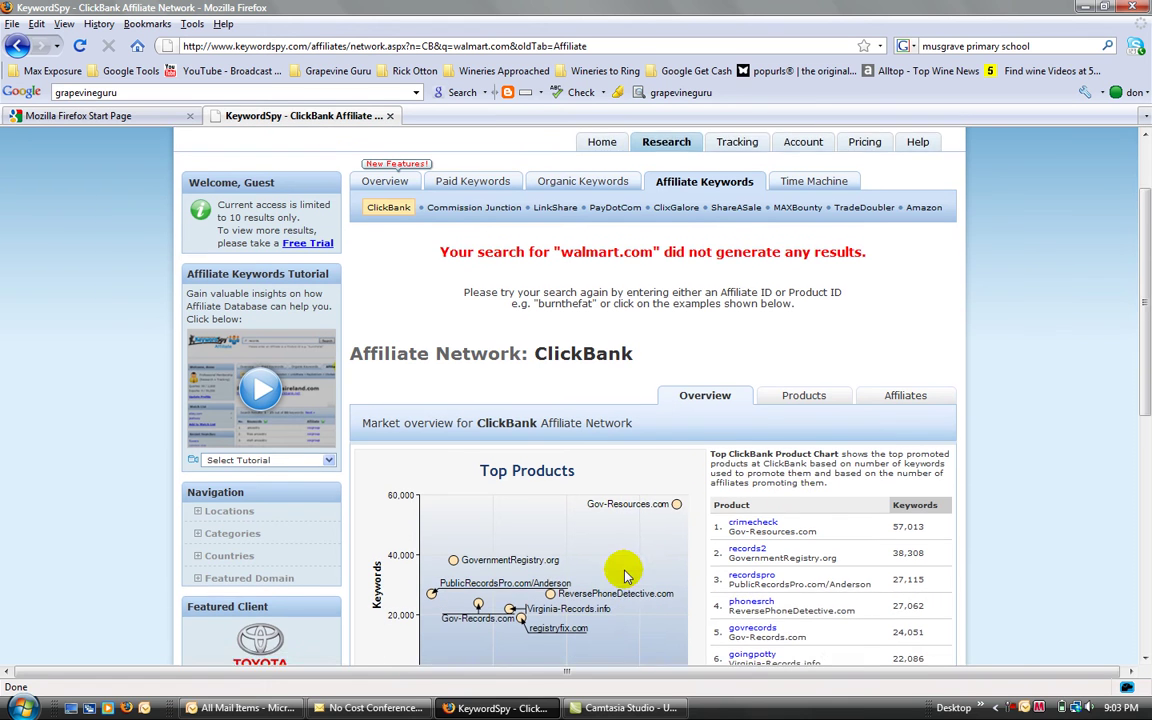
{"action": "scroll", "coordinate": [510, 537], "scroll_direction": "down", "scroll_amount": 1}
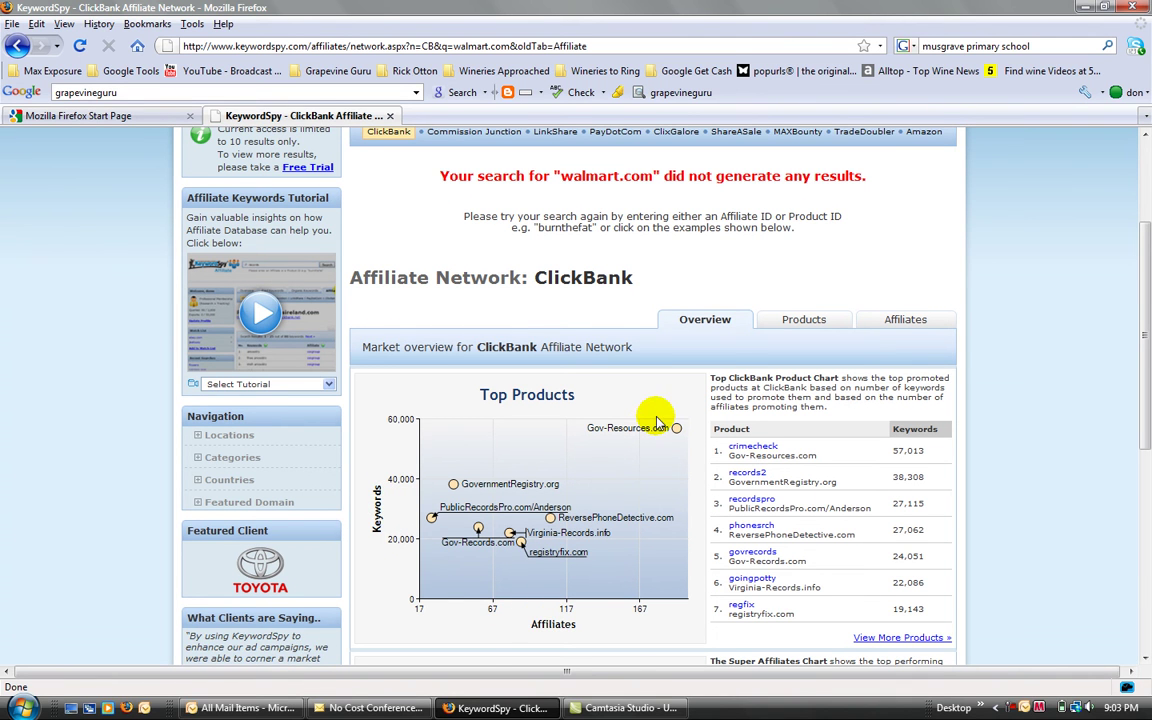
{"action": "scroll", "coordinate": [656, 417], "scroll_direction": "up", "scroll_amount": 3}
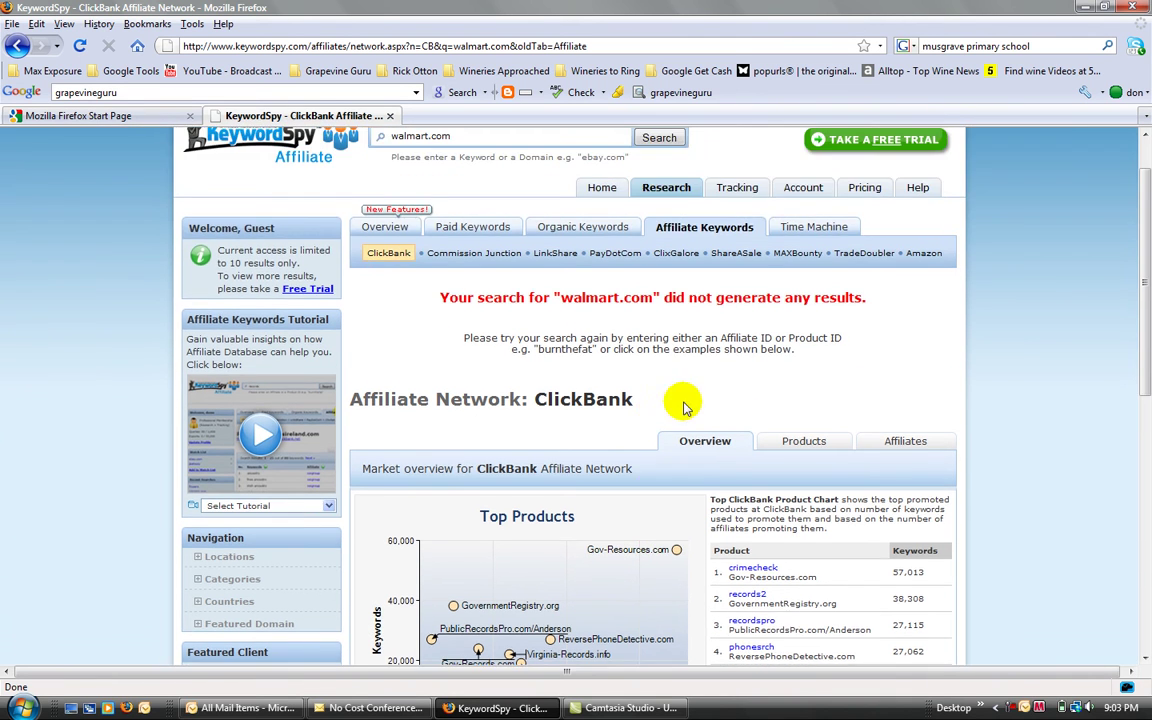
{"action": "left_click", "coordinate": [824, 228]}
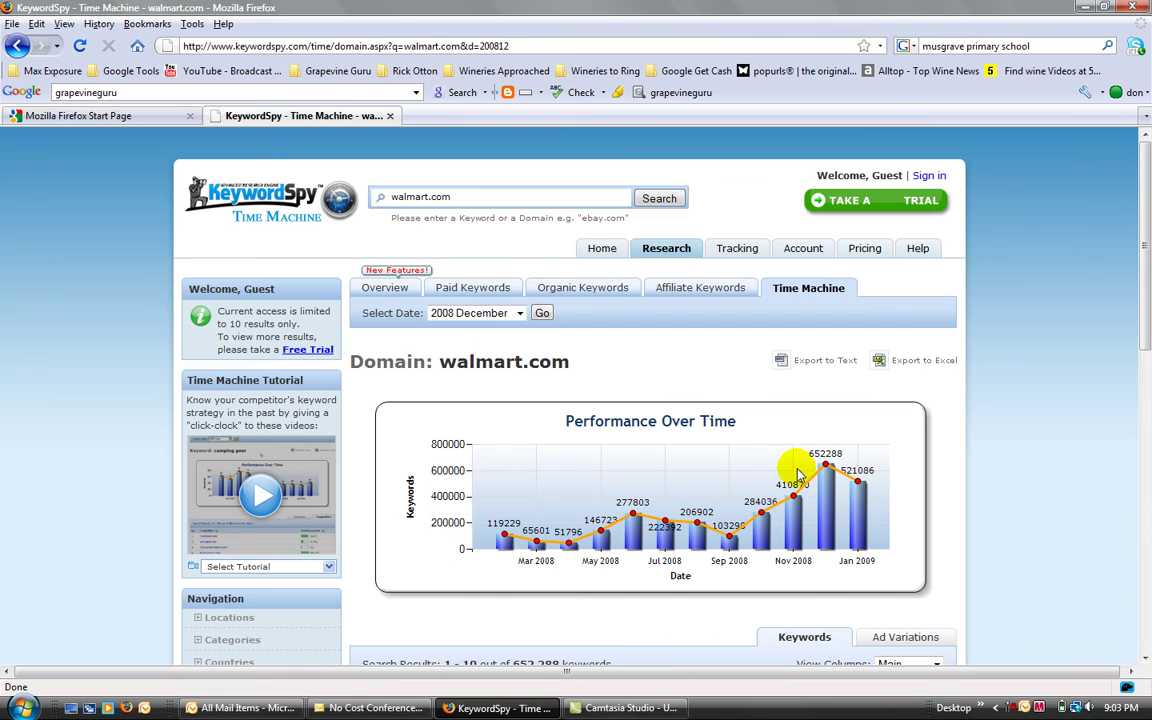
{"action": "scroll", "coordinate": [979, 513], "scroll_direction": "down", "scroll_amount": 1}
{"action": "scroll", "coordinate": [979, 513], "scroll_direction": "down", "scroll_amount": 5}
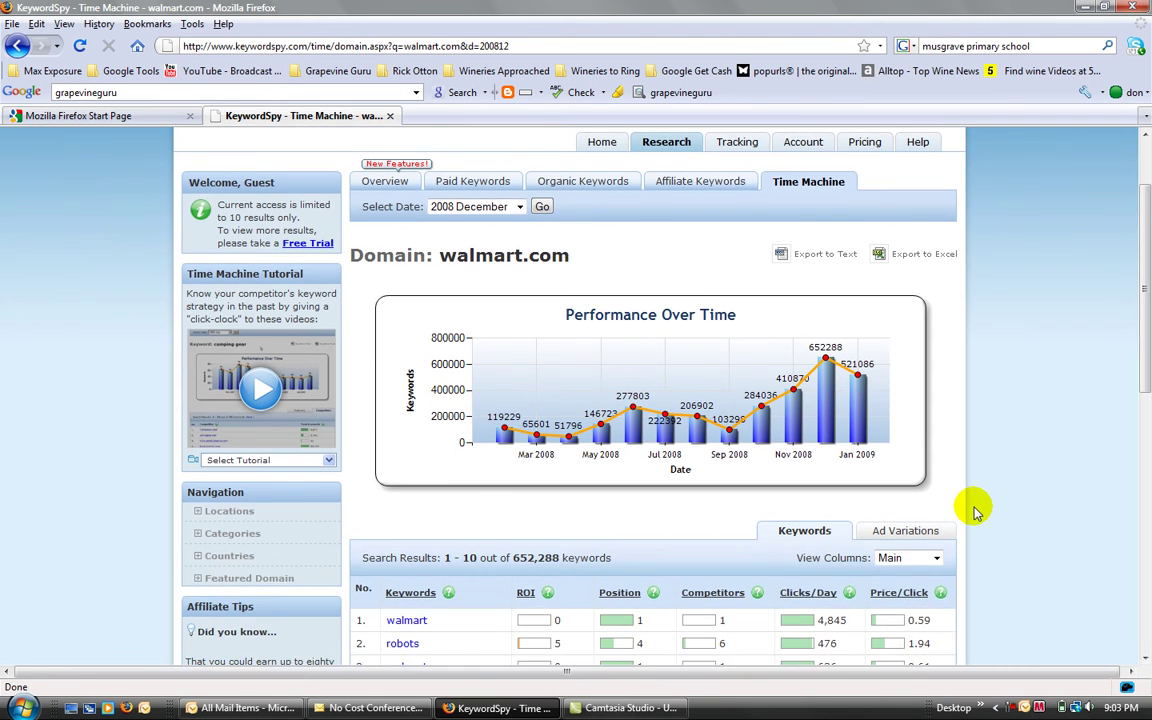
{"action": "scroll", "coordinate": [970, 505], "scroll_direction": "up", "scroll_amount": 6}
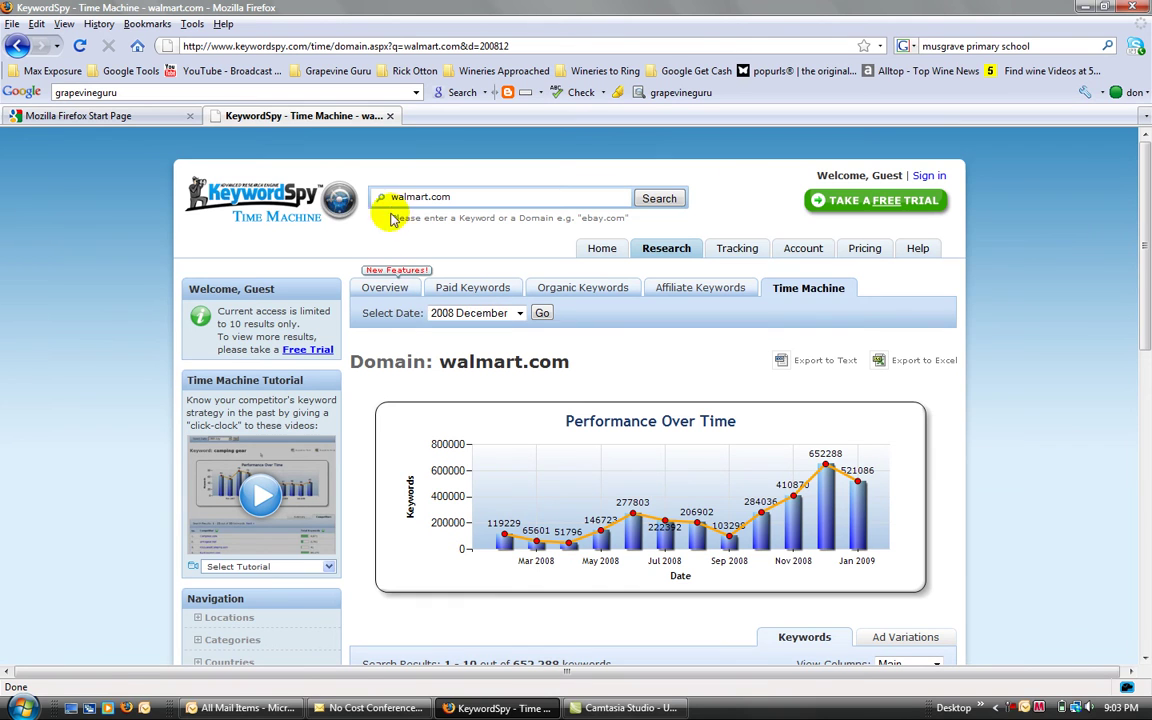
Return to the KeywordSpy home page and switch the search to Affiliate Research
{"action": "left_click", "coordinate": [280, 200]}
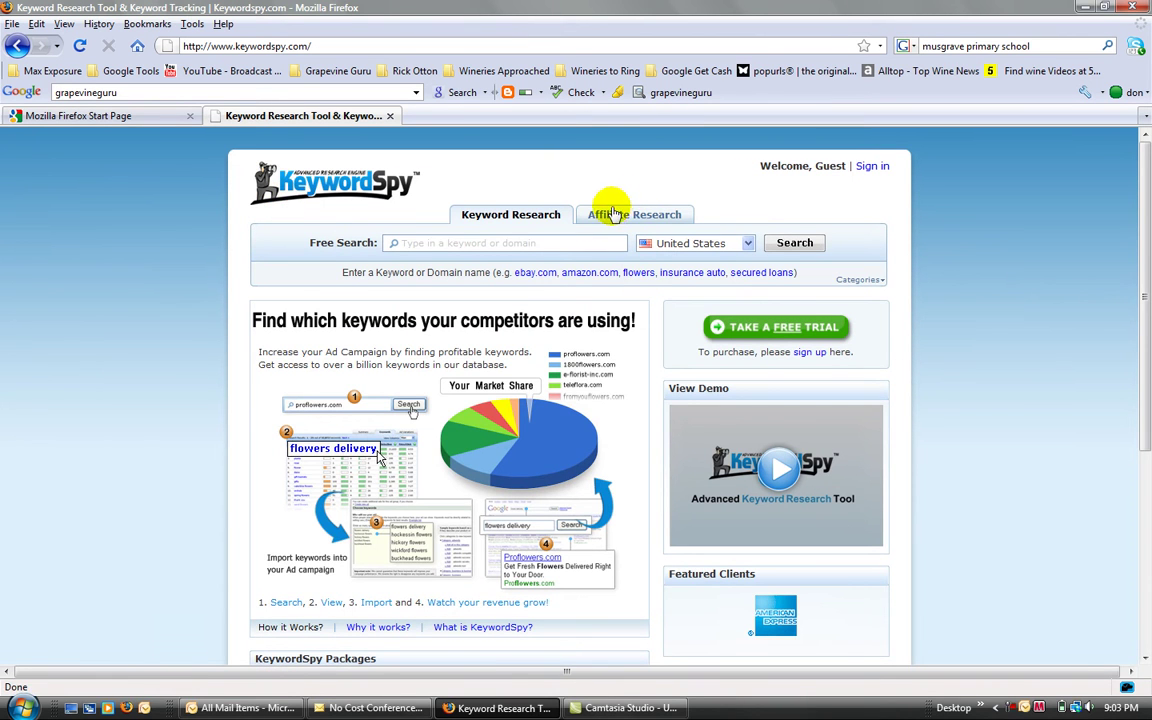
{"action": "left_click", "coordinate": [622, 216]}
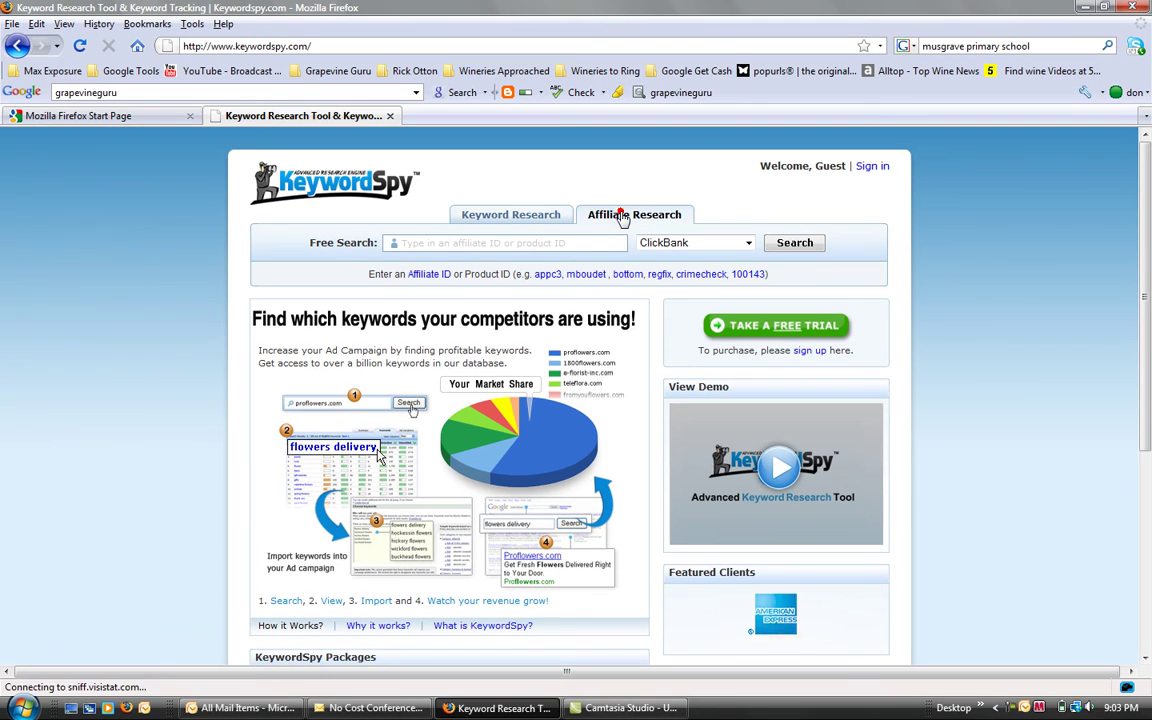
{"action": "left_click", "coordinate": [572, 242]}
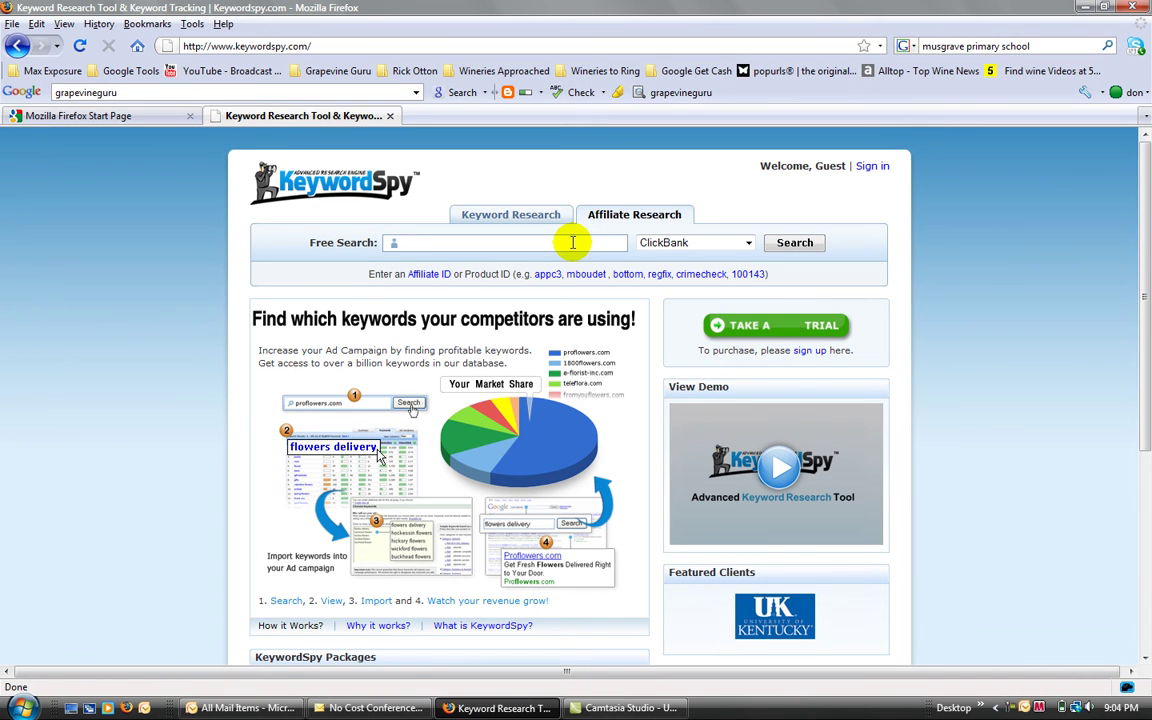
Check the affiliate network list and keep ClickBank as the network
{"action": "left_click", "coordinate": [685, 243]}
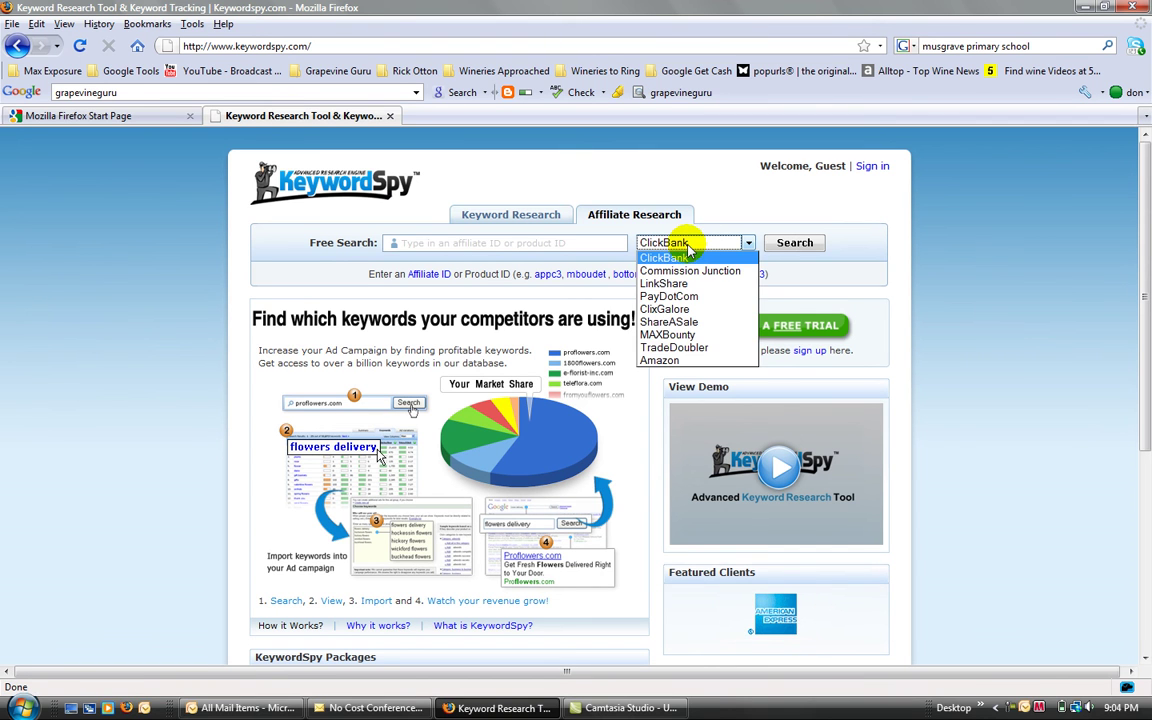
{"action": "left_click", "coordinate": [688, 249]}
{"action": "left_click", "coordinate": [688, 249]}
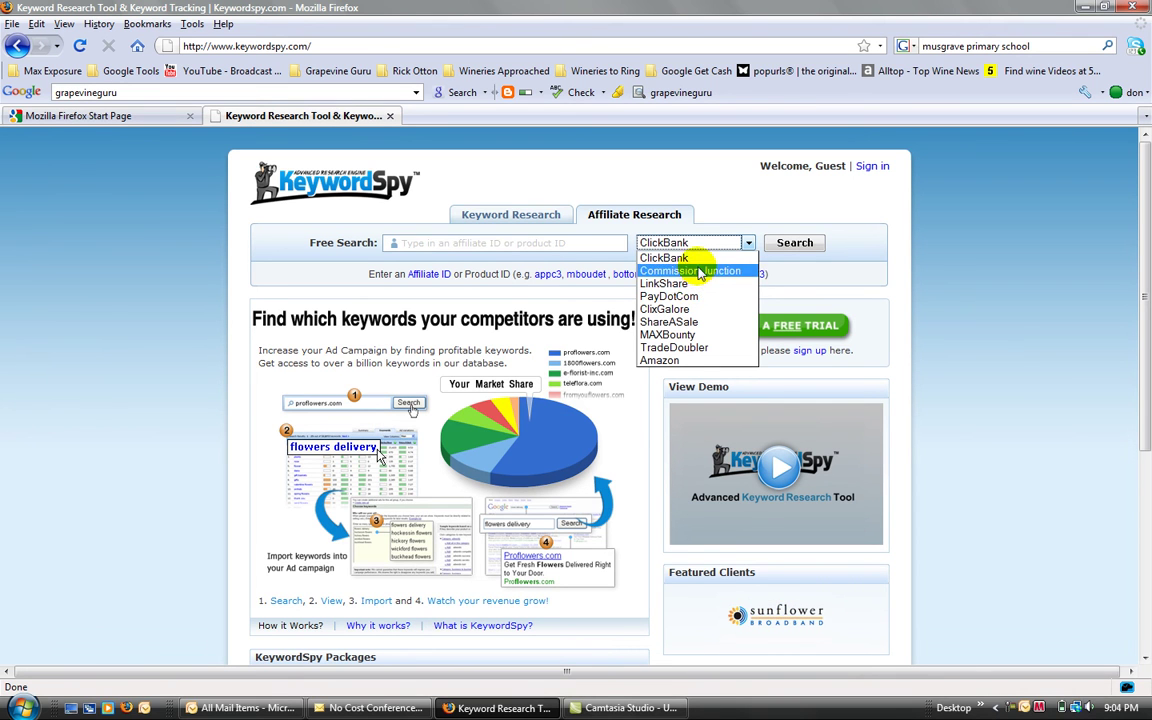
{"action": "left_click", "coordinate": [699, 257]}
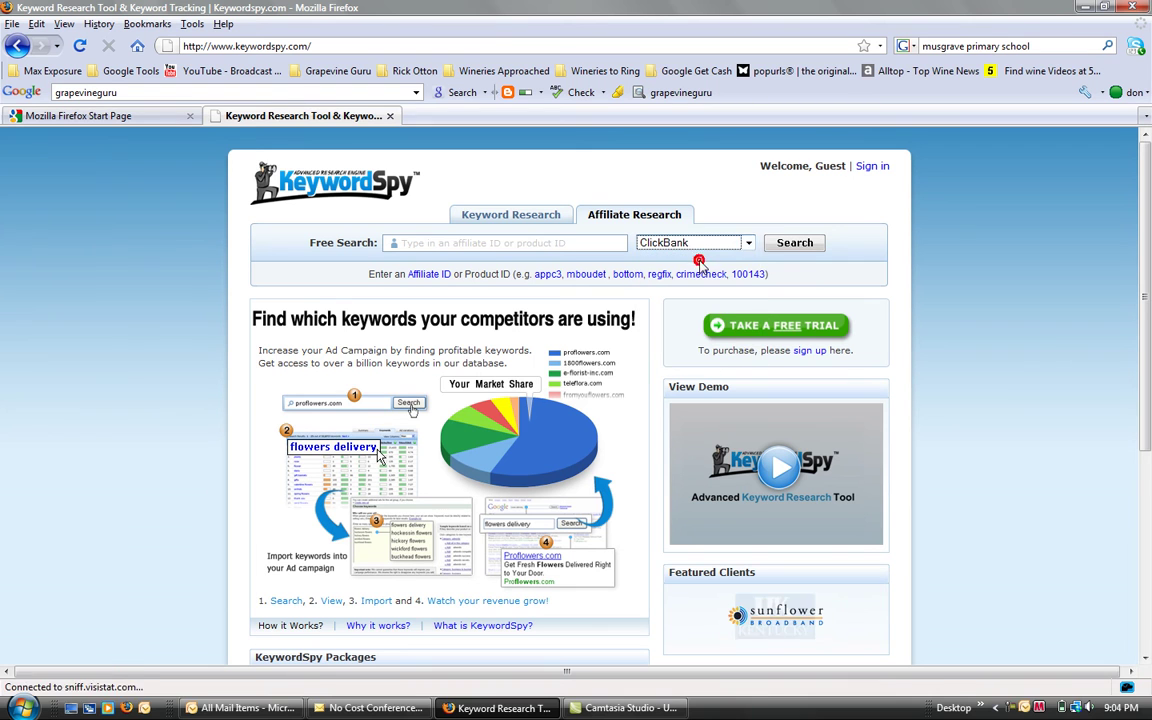
Search the ClickBank network and list its top products to reach ReversePhoneDetective.com (phonesrch)
{"action": "left_click", "coordinate": [793, 245]}
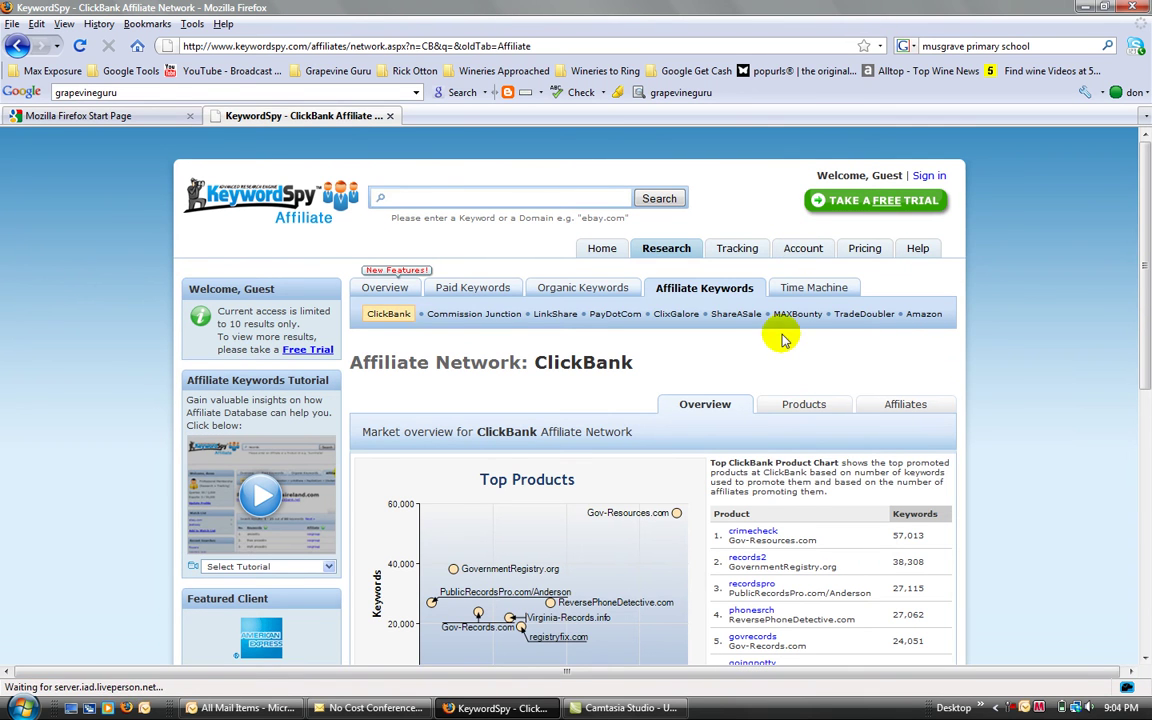
{"action": "scroll", "coordinate": [641, 442], "scroll_direction": "down", "scroll_amount": 2}
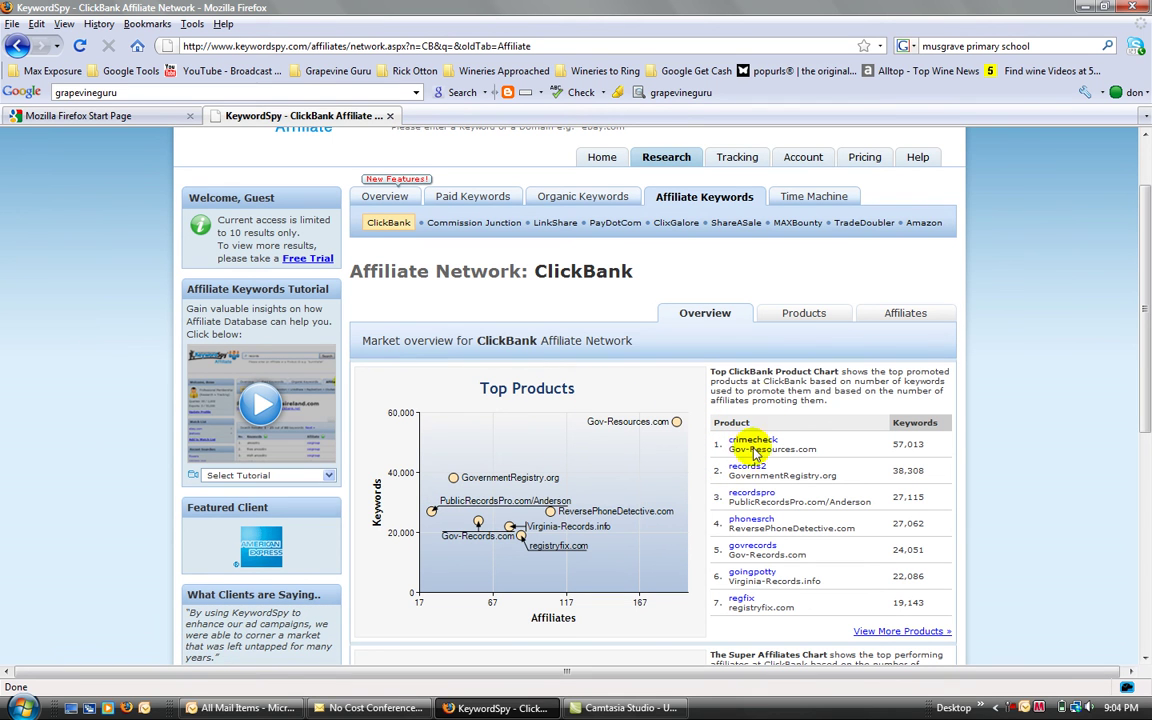
{"action": "left_click", "coordinate": [798, 315]}
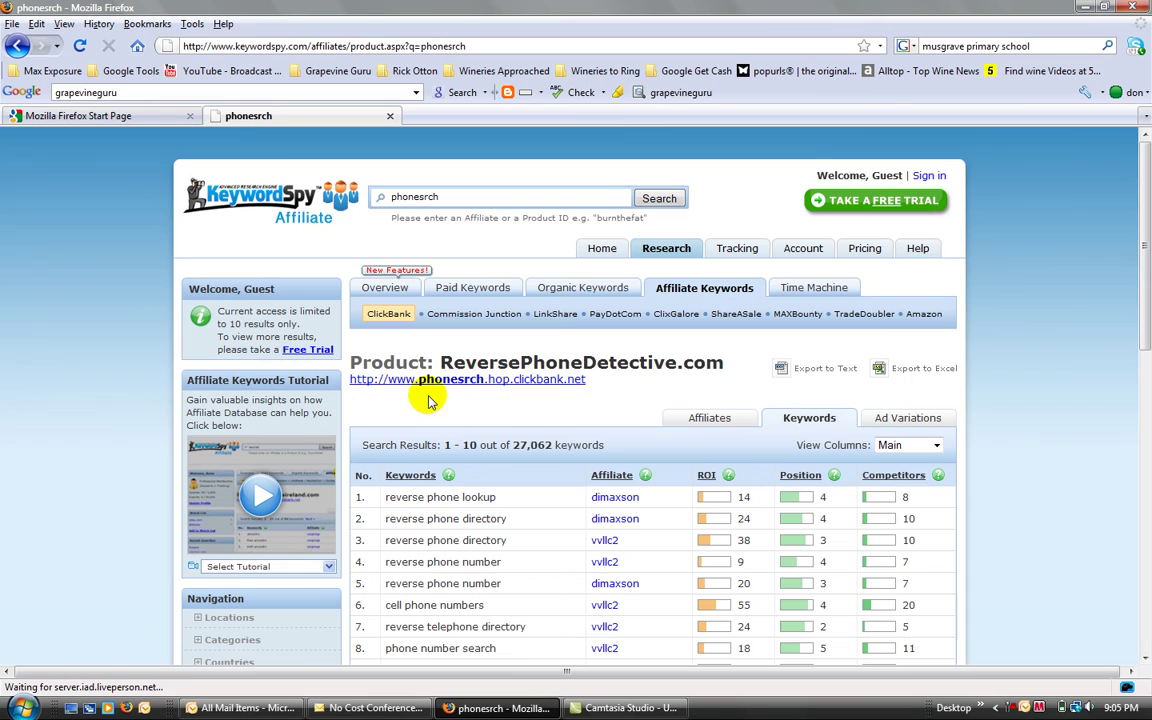
Open the phonesrch product's affiliate link in a new tab and view the Reverse Phone Detective page
{"action": "right_click", "coordinate": [437, 386]}
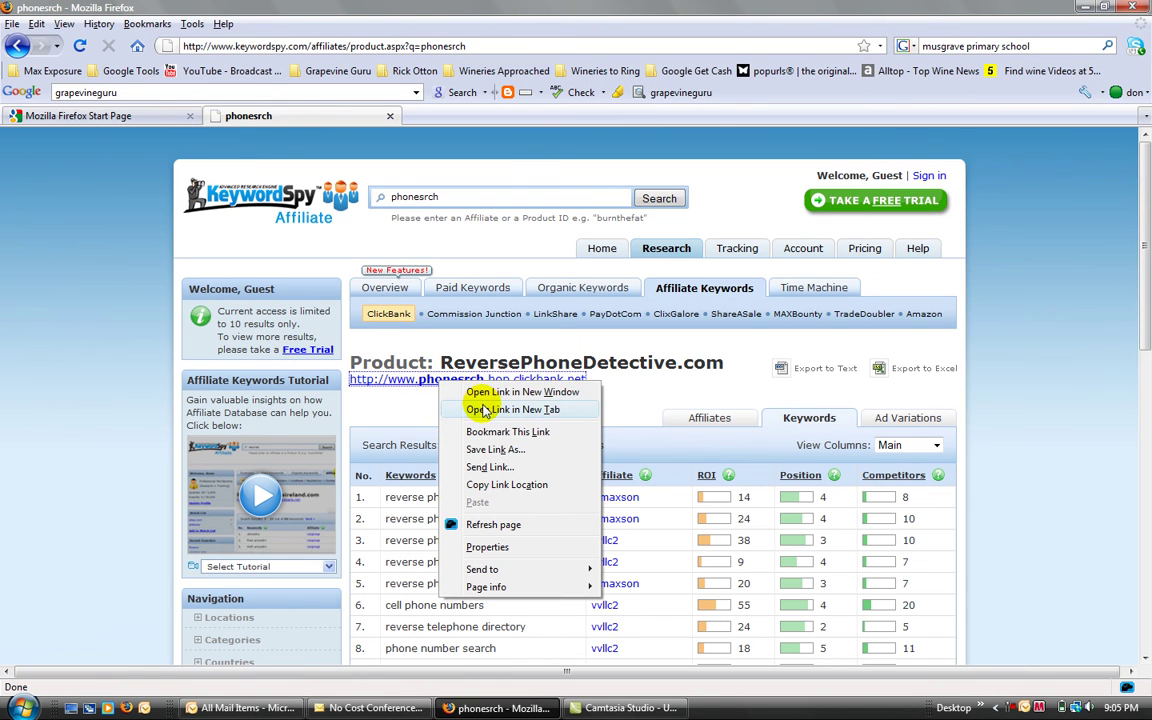
{"action": "left_click", "coordinate": [486, 410]}
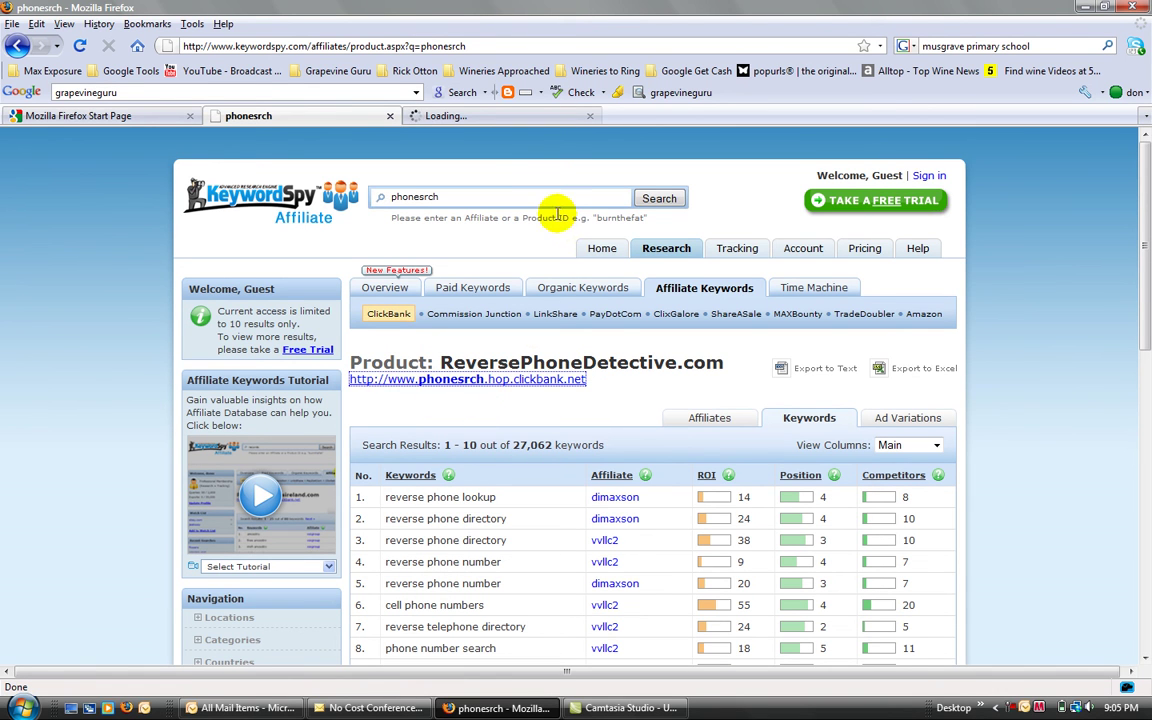
{"action": "left_click", "coordinate": [528, 115]}
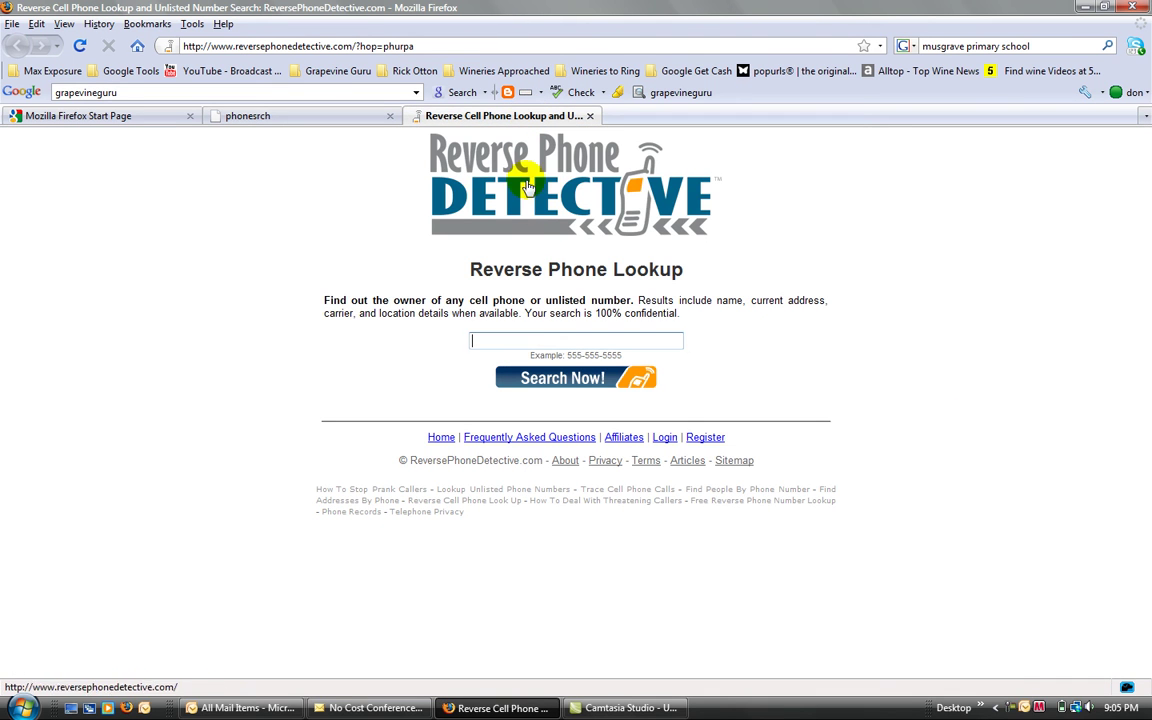
Try a phone-number lookup on the sales page, then go back to the KeywordSpy phonesrch tab
{"action": "left_click", "coordinate": [522, 340]}
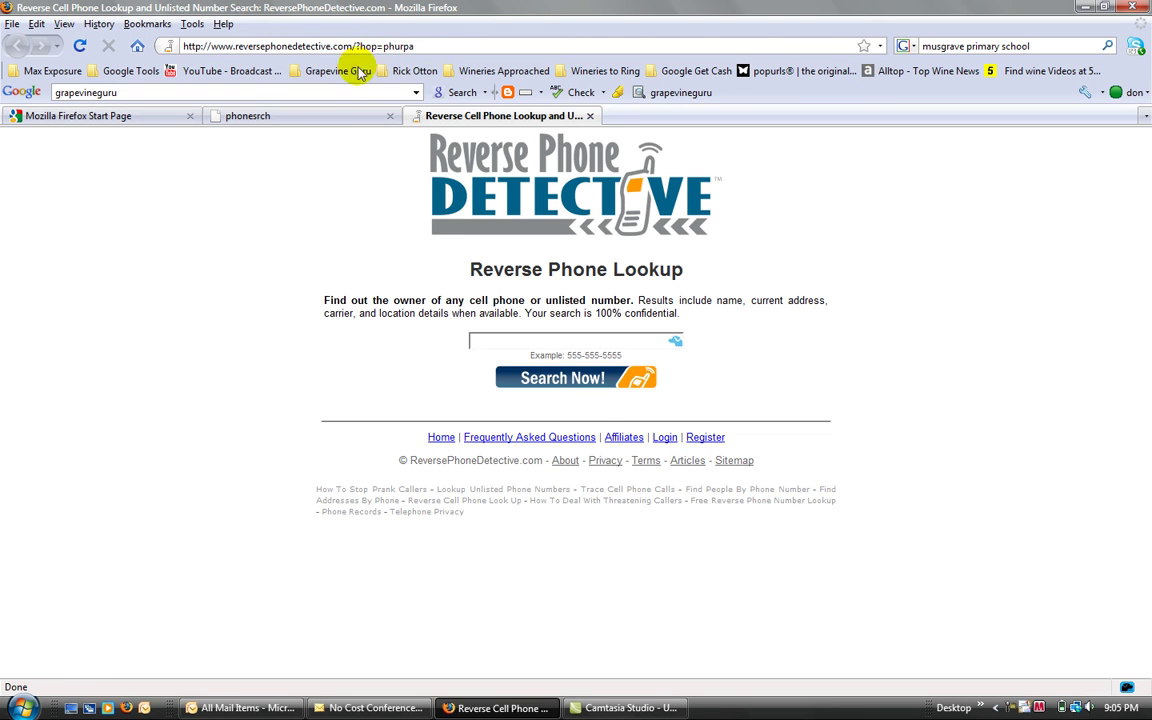
{"action": "left_click", "coordinate": [536, 346]}
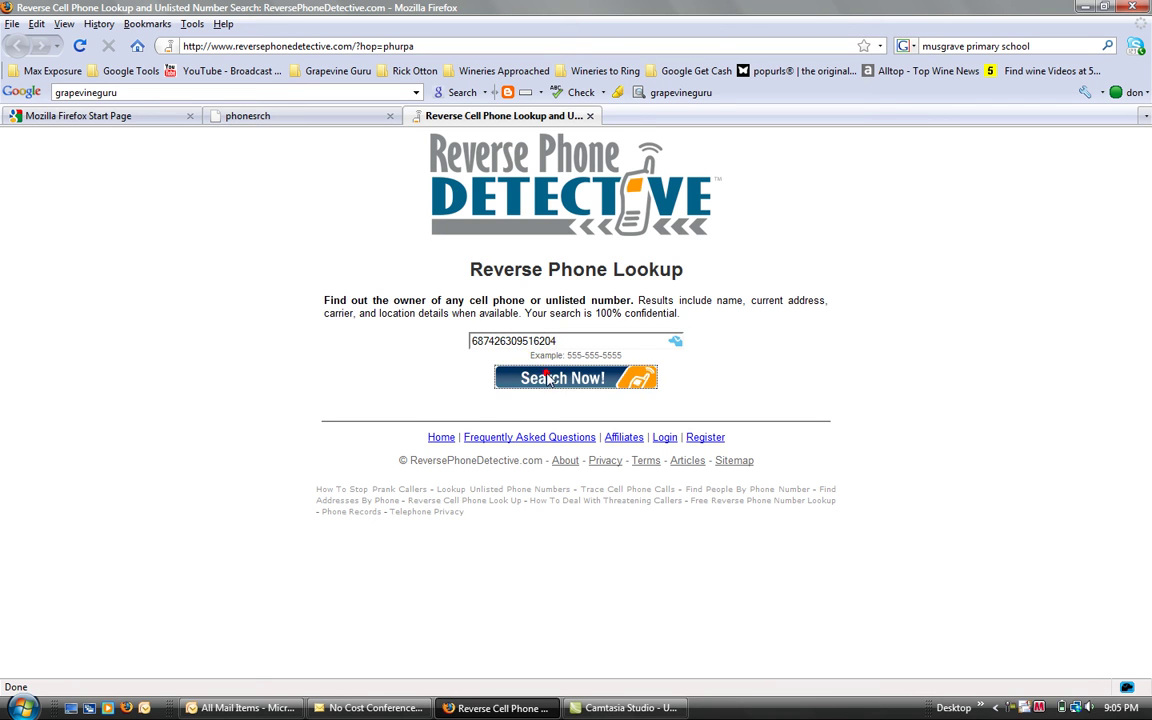
{"action": "left_click", "coordinate": [550, 377]}
{"action": "left_click", "coordinate": [598, 381]}
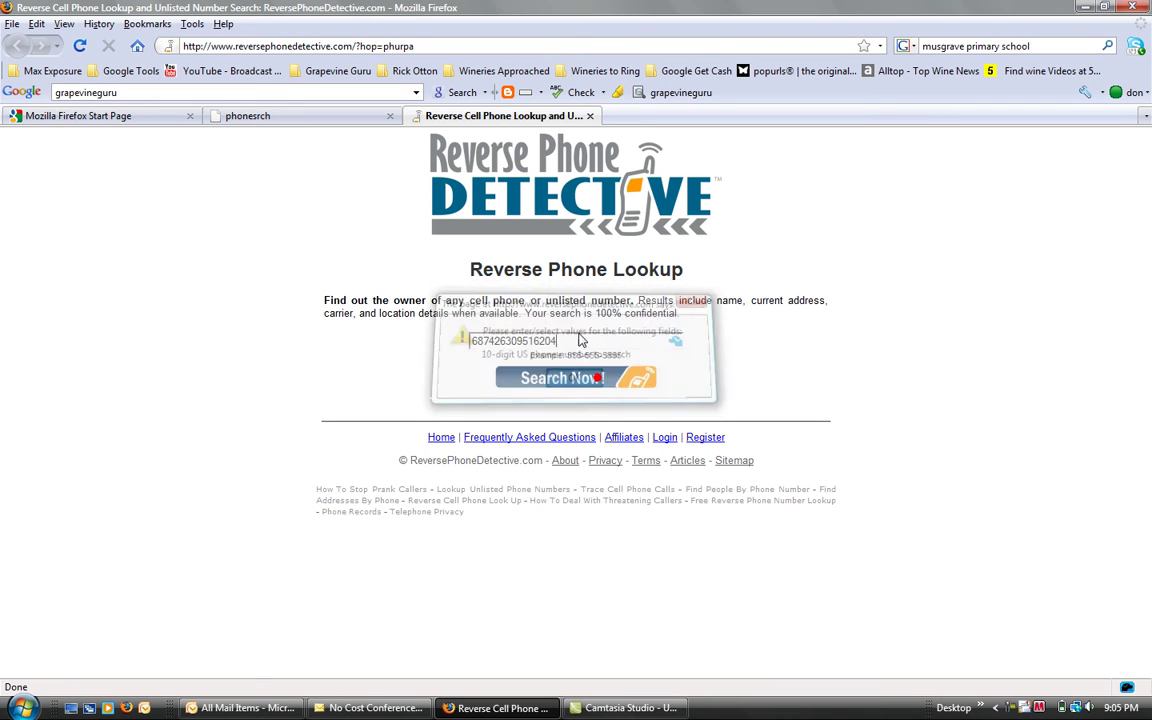
{"action": "left_click_drag", "start_coordinate": [558, 342], "coordinate": [492, 347]}
{"action": "double_click", "coordinate": [448, 347]}
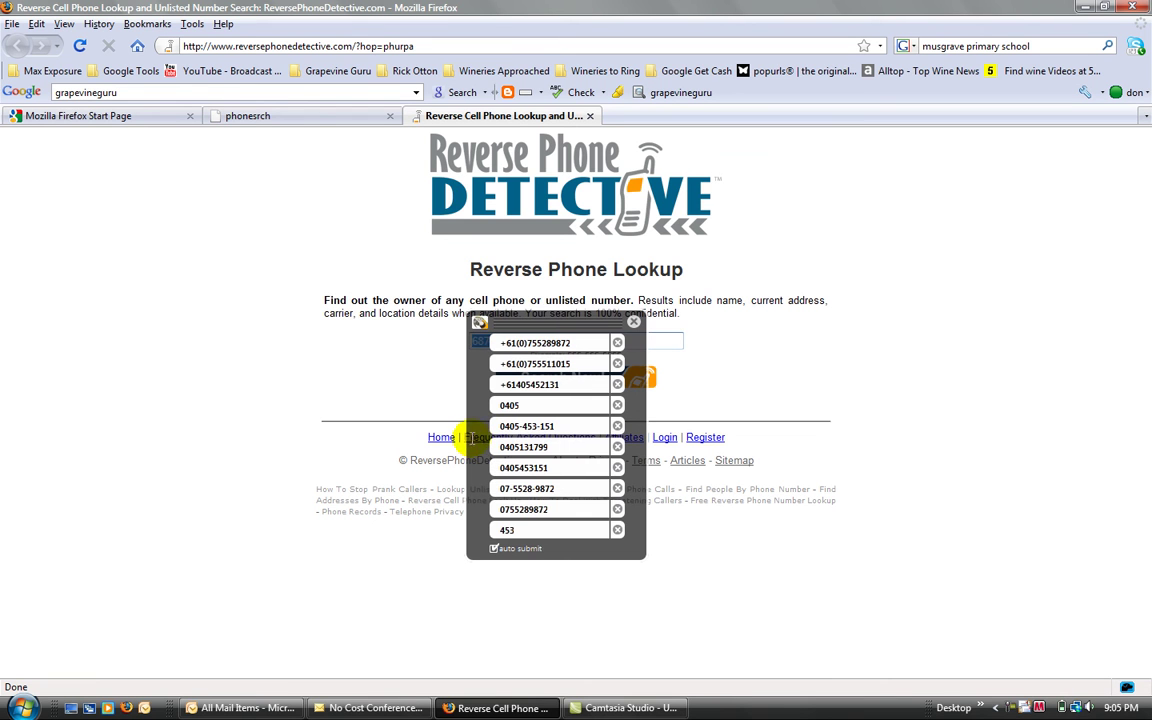
{"action": "left_click", "coordinate": [633, 322]}
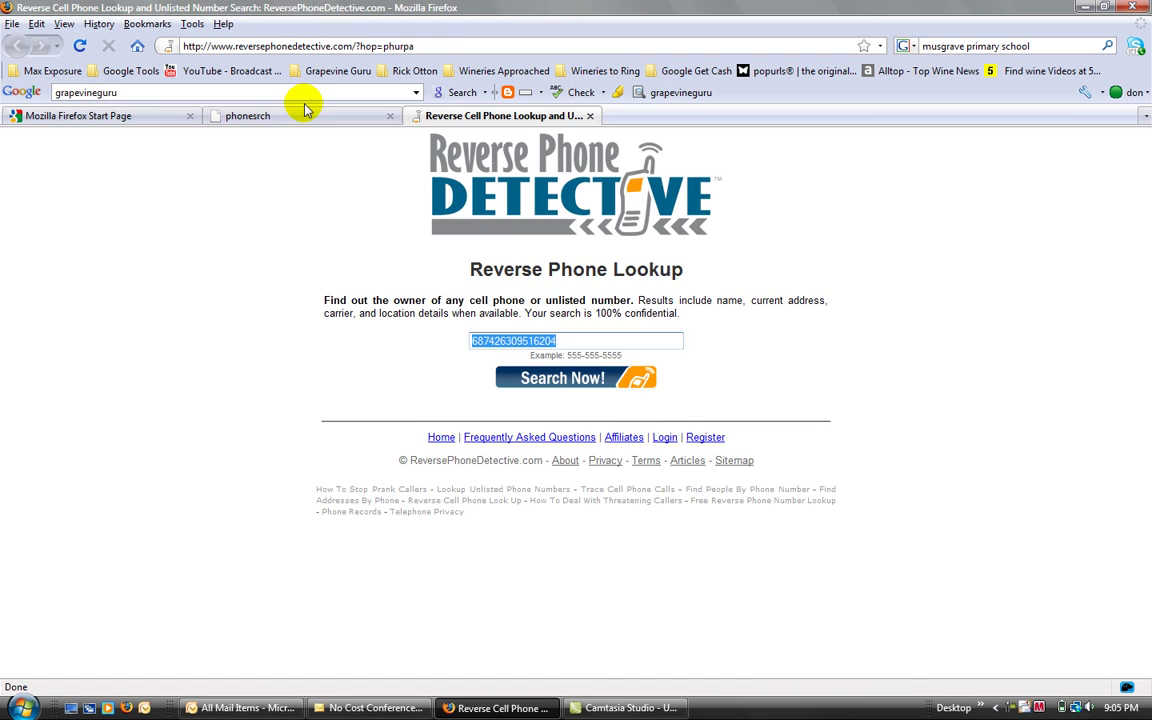
{"action": "left_click", "coordinate": [268, 115]}
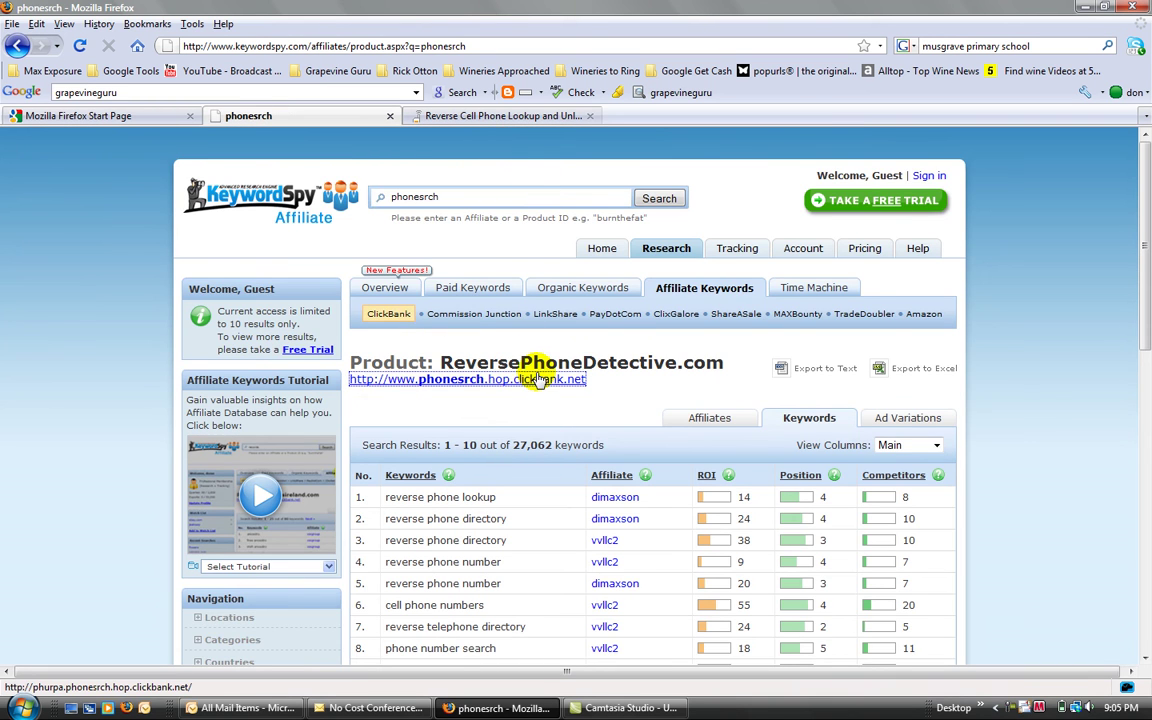
Switch the phonesrch product page from its keyword list to the Ad Variations report
{"action": "scroll", "coordinate": [571, 365], "scroll_direction": "down", "scroll_amount": 2}
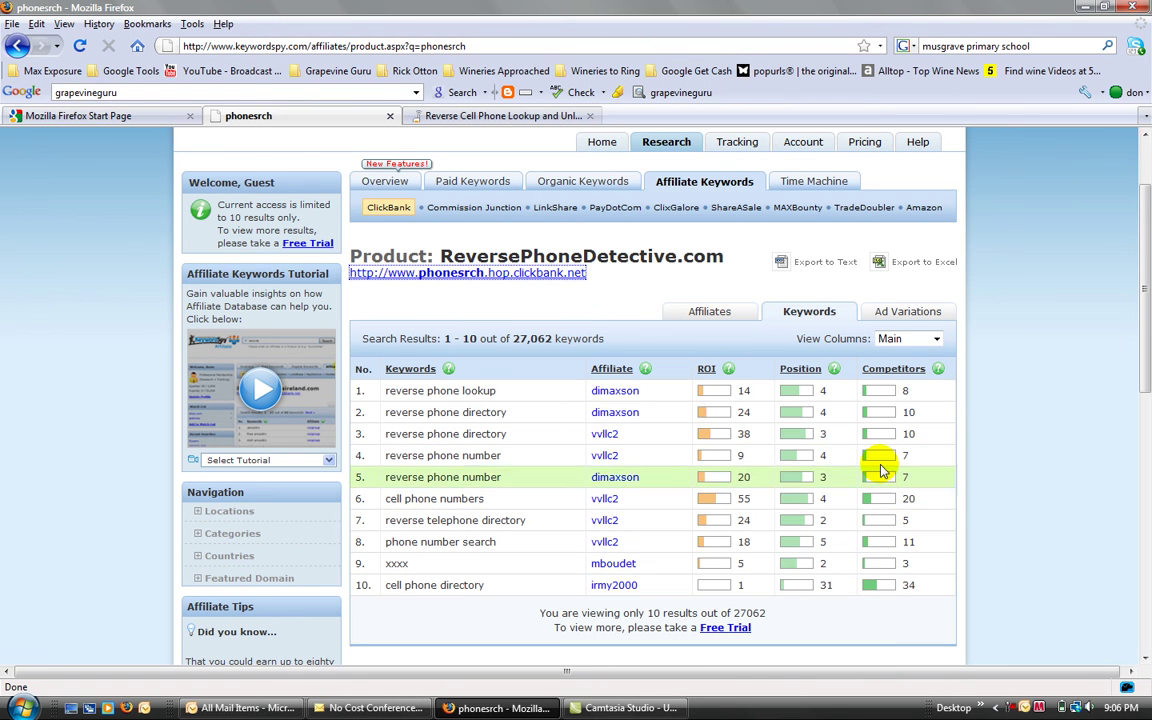
{"action": "left_click", "coordinate": [905, 311]}
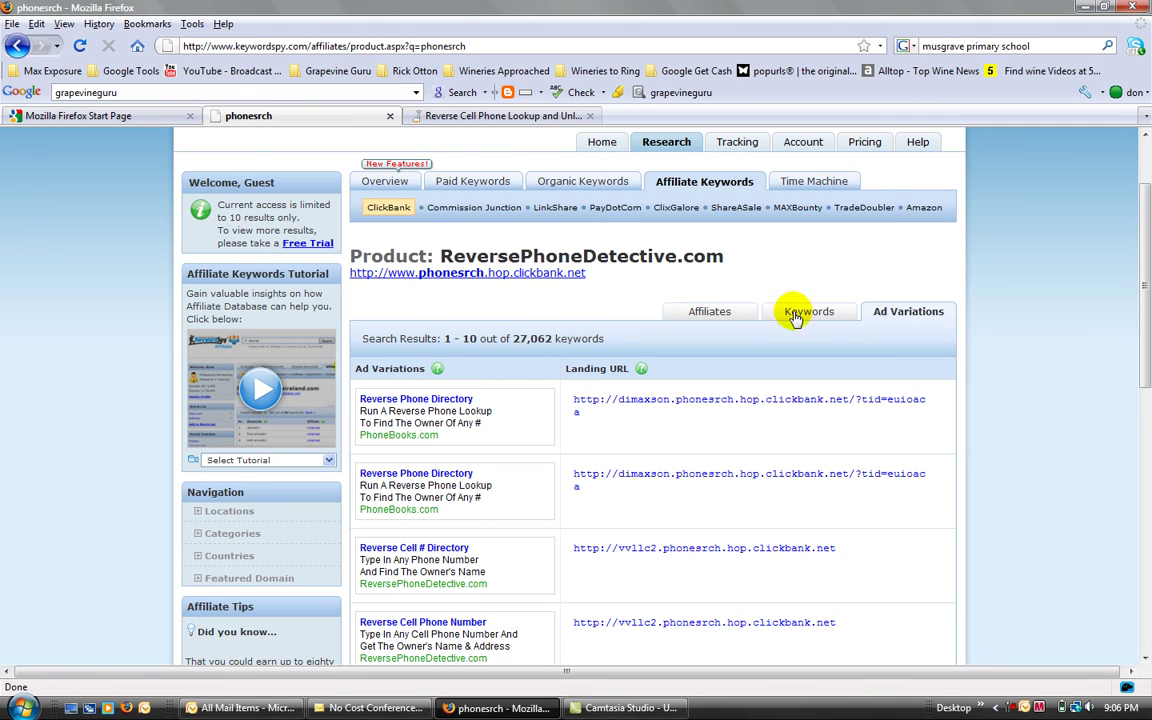
{"action": "left_click", "coordinate": [626, 405]}
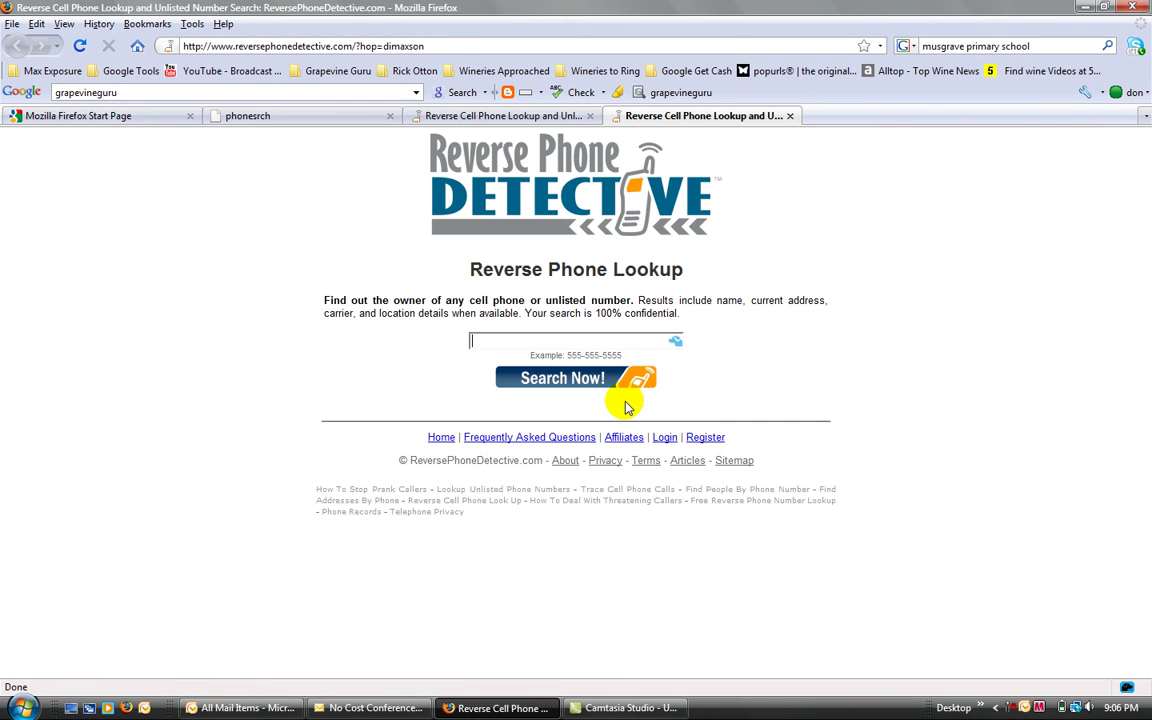
{"action": "left_click", "coordinate": [790, 117]}
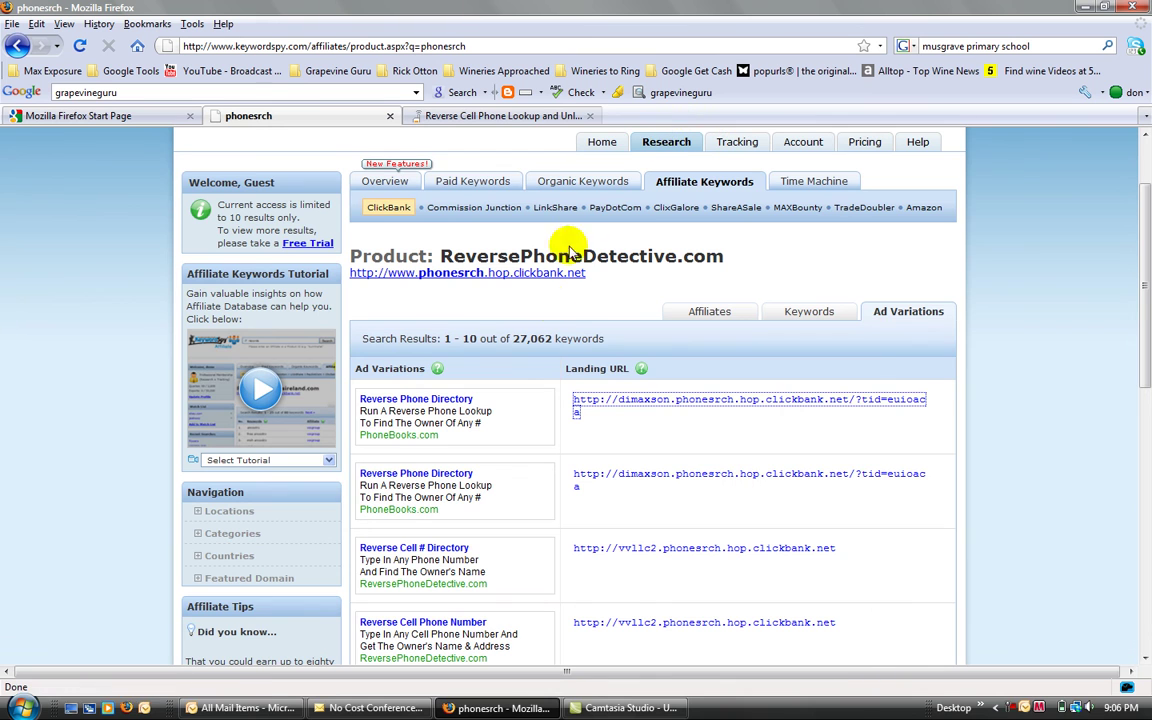
{"action": "scroll", "coordinate": [496, 470], "scroll_direction": "up", "scroll_amount": 2}
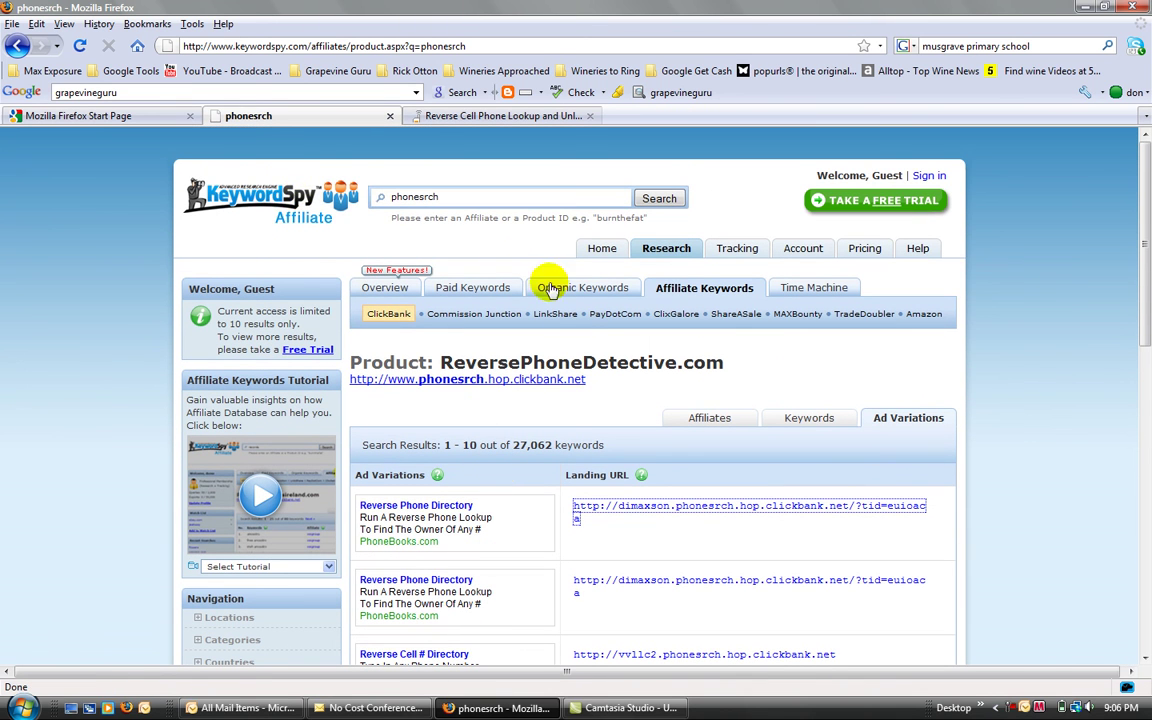
{"action": "scroll", "coordinate": [522, 500], "scroll_direction": "down", "scroll_amount": 2}
{"action": "scroll", "coordinate": [518, 505], "scroll_direction": "down", "scroll_amount": 12}
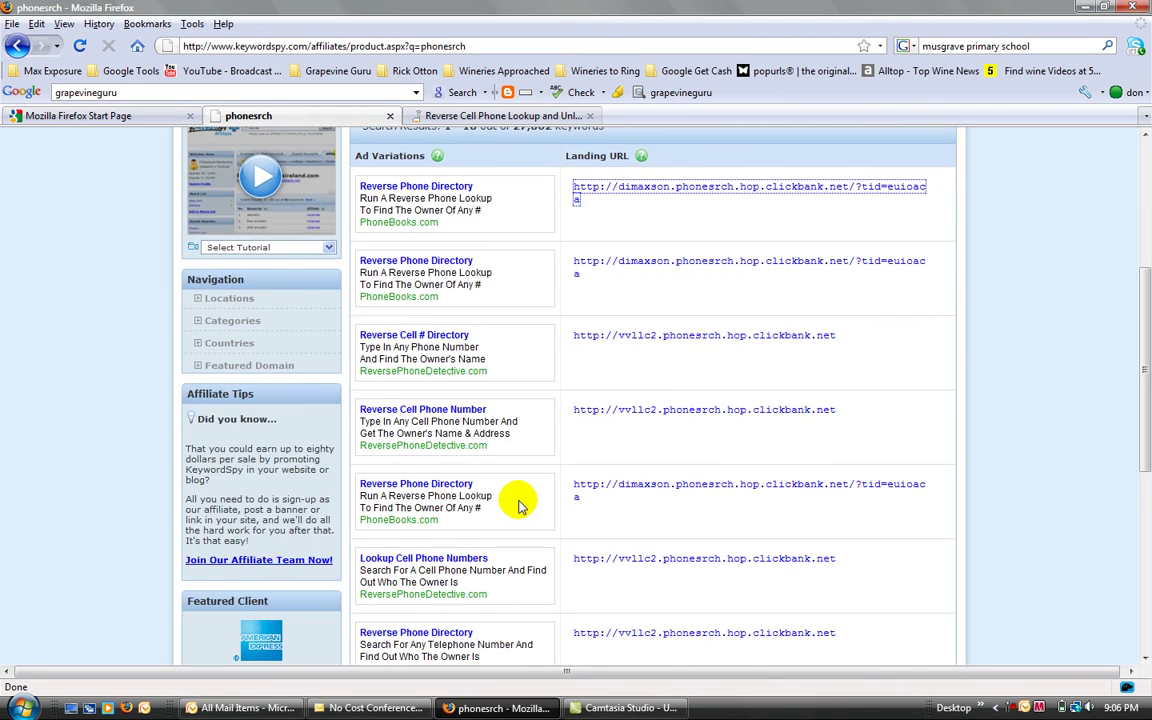